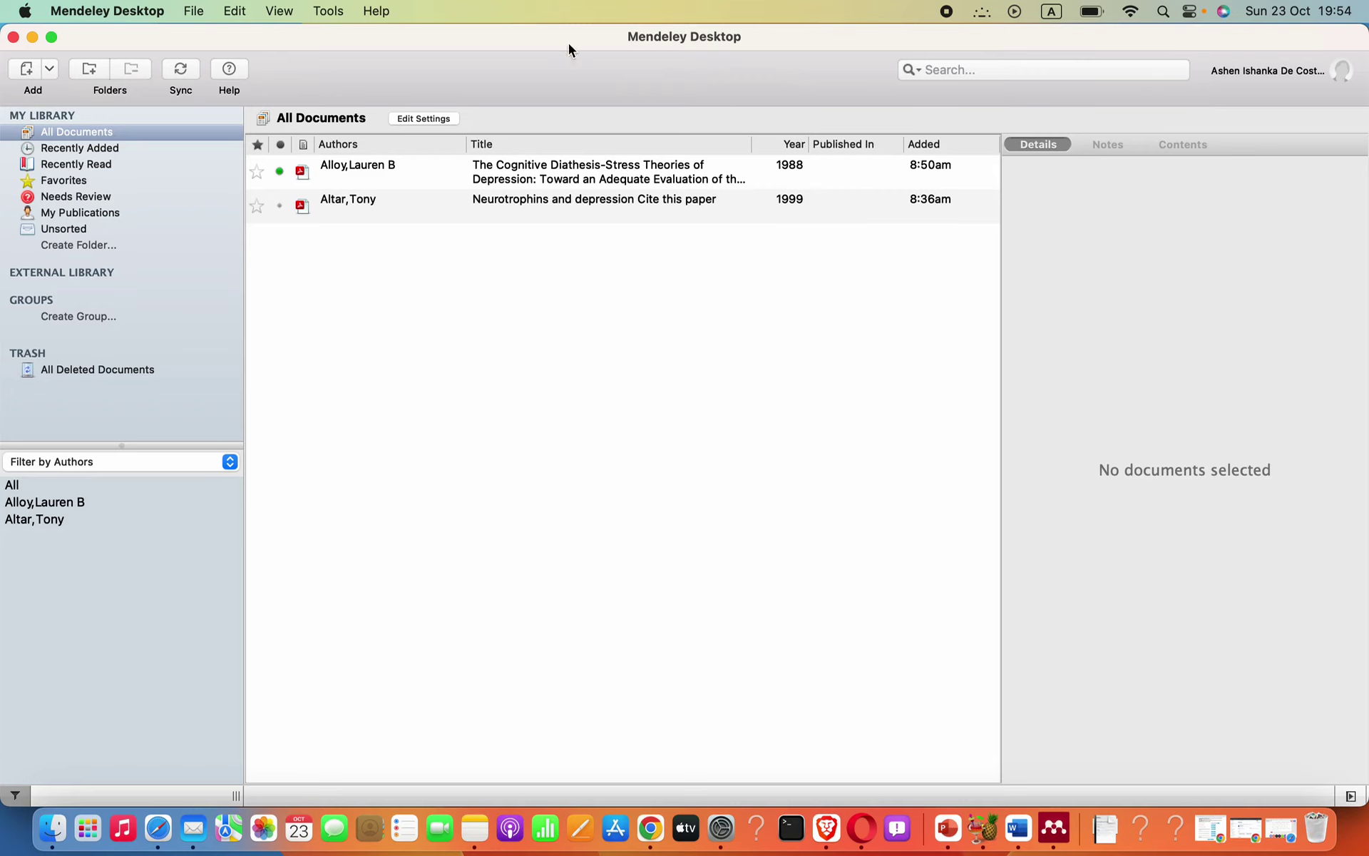
Show the View > Citation Style list, where Cite Them Right 12th edition – Harvard is ticked.
left_click(281, 10)
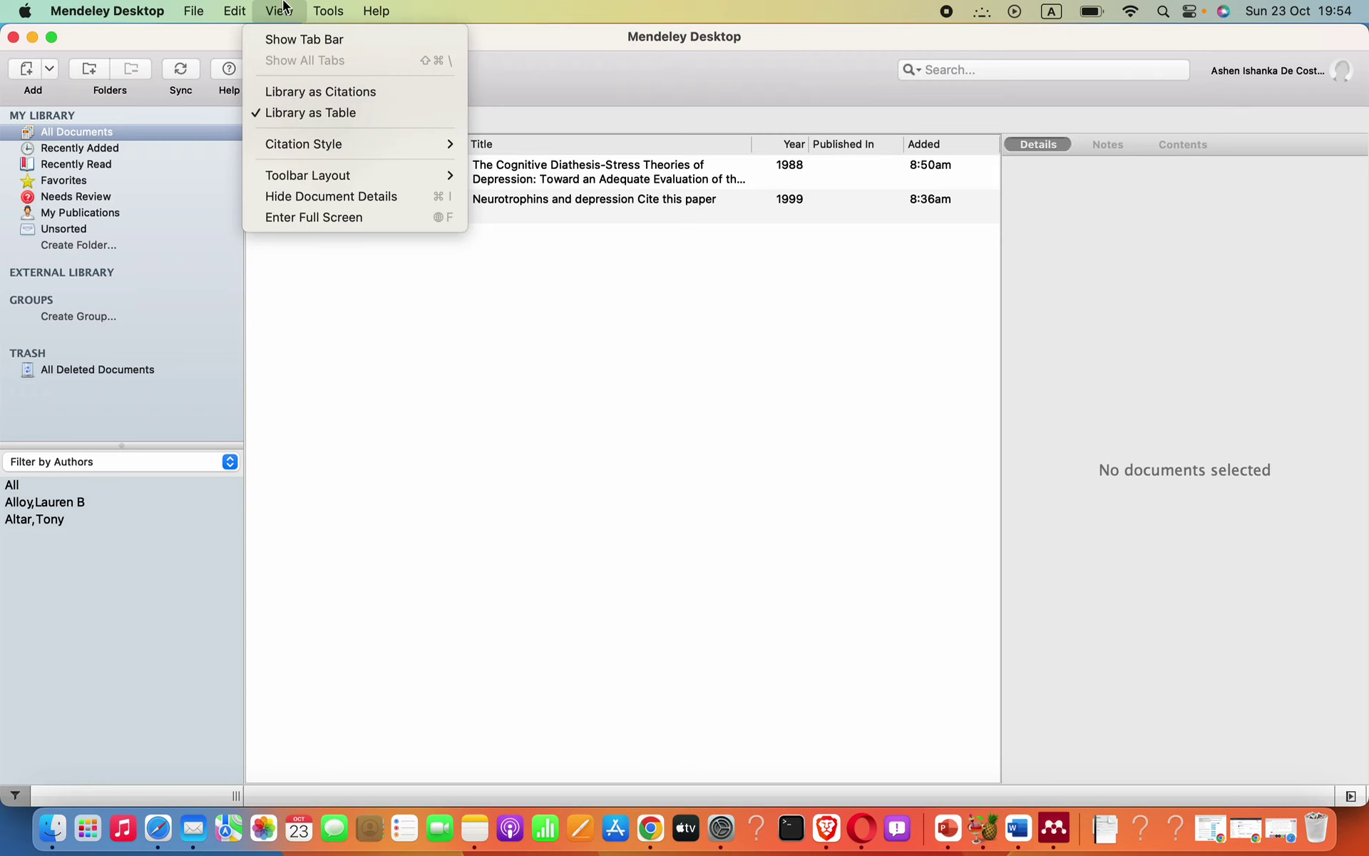
mouse_move(302, 151)
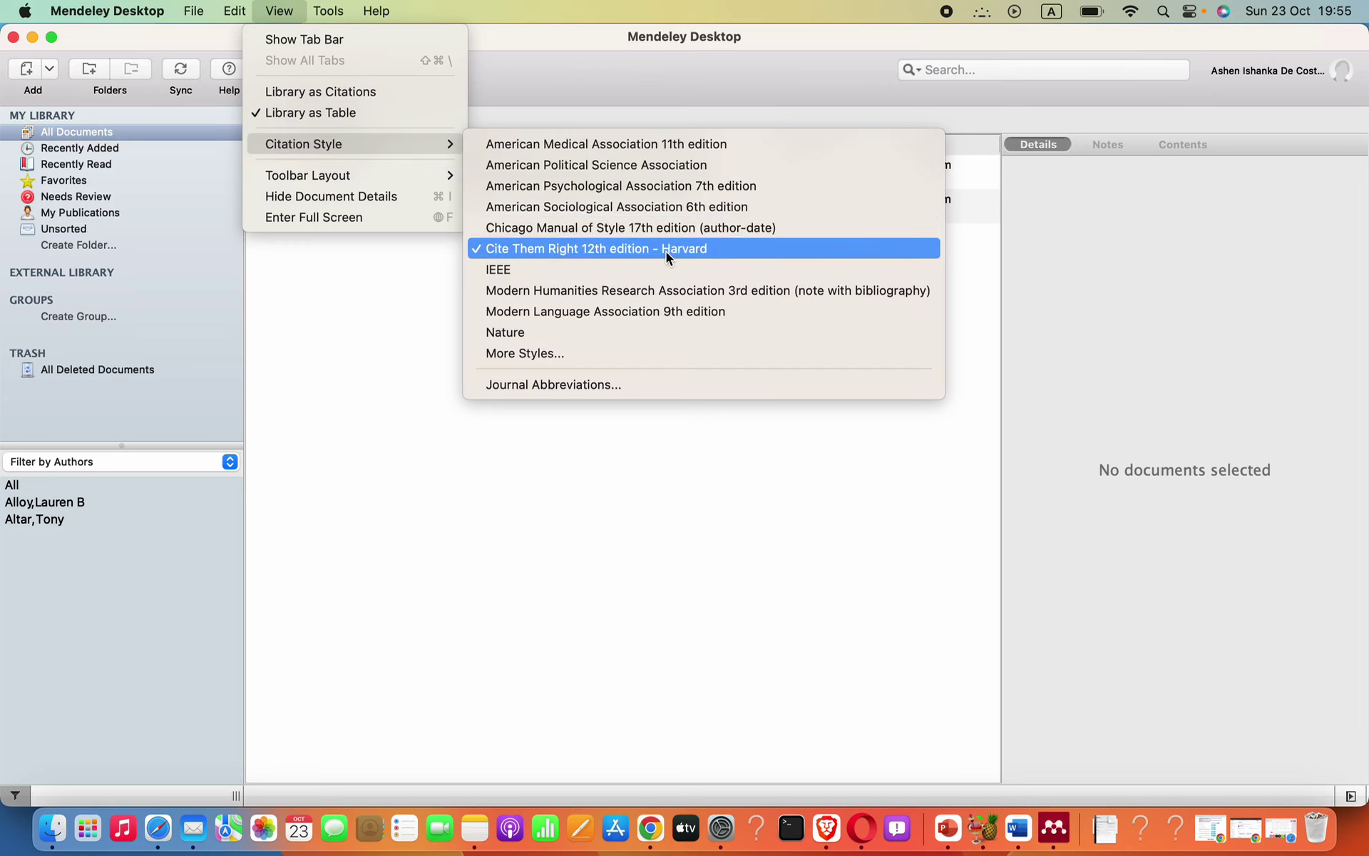
Search More Styles for 'har' and apply Cite Them Right 12th edition – Harvard as the citation style.
left_click(589, 355)
scroll(547, 346, "down", 5)
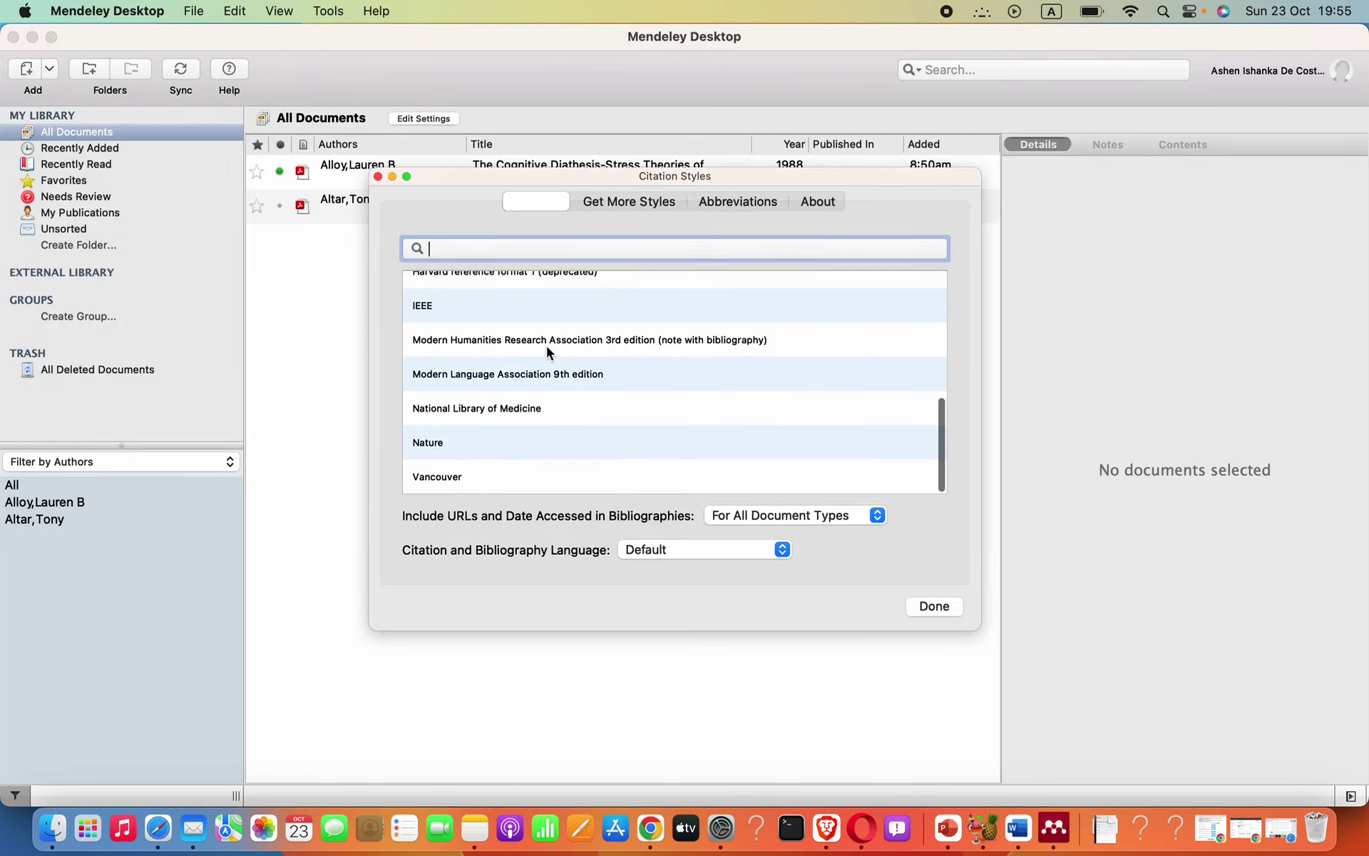
scroll(547, 345, "up", 8)
scroll(547, 345, "down", 3)
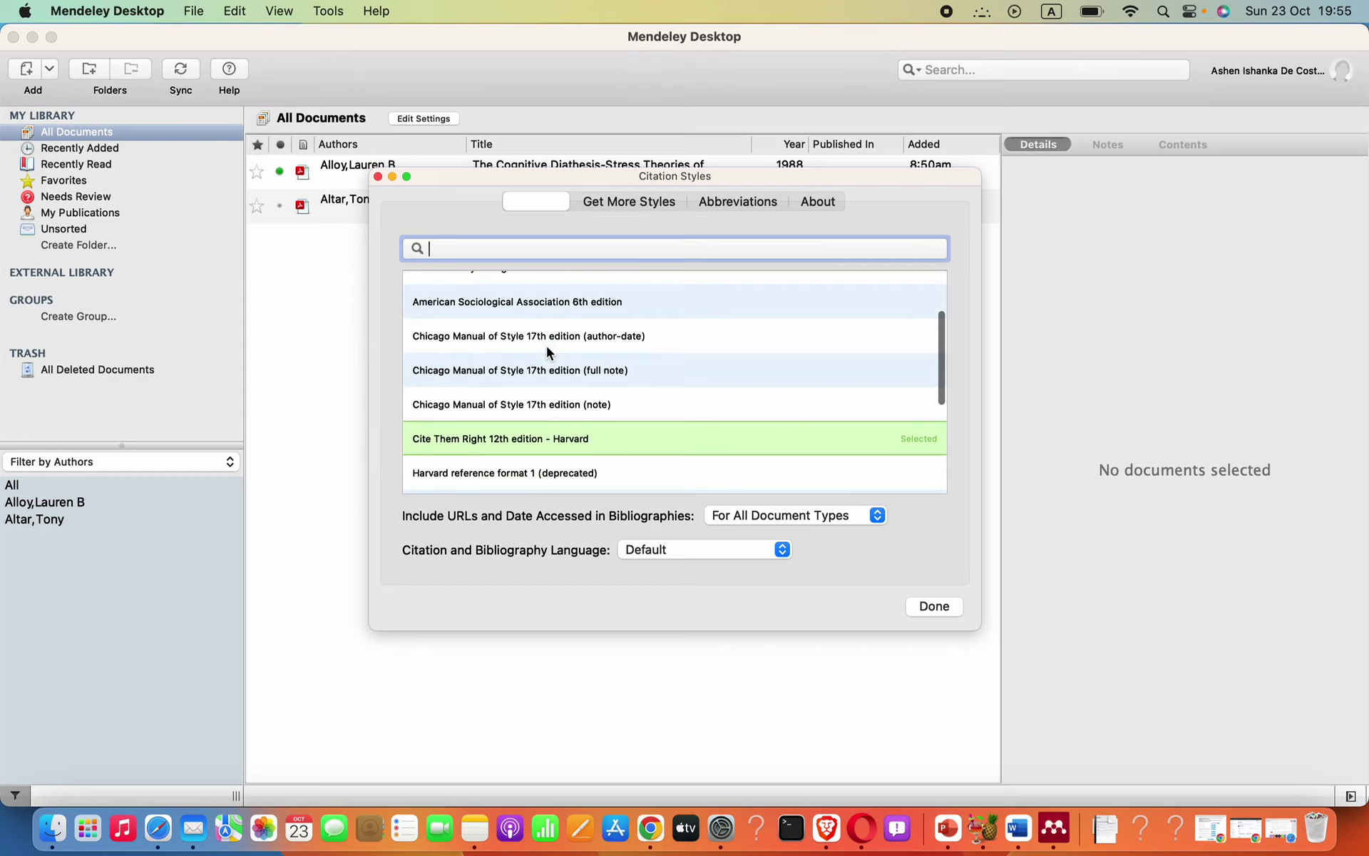
scroll(546, 345, "down", 1)
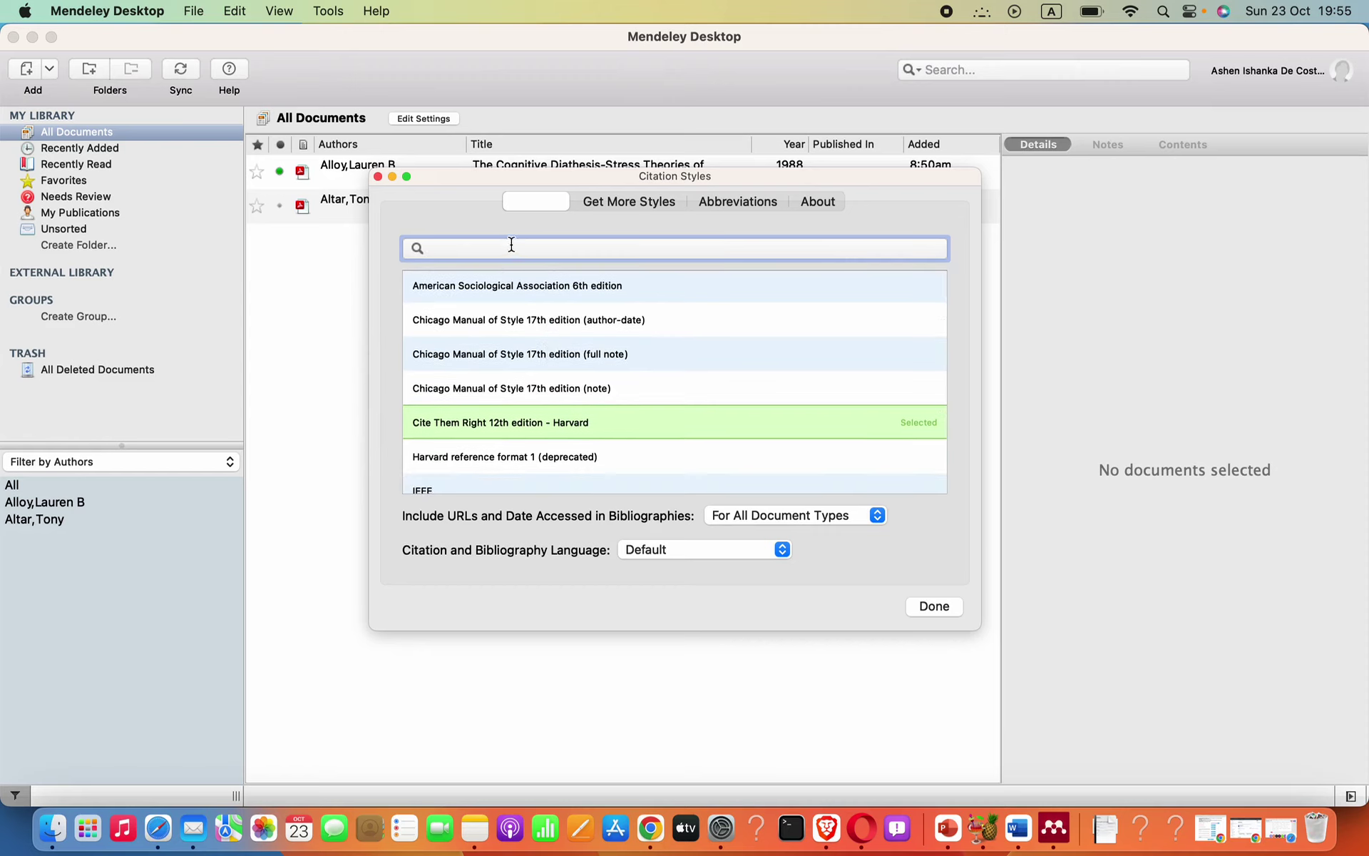
type("har")
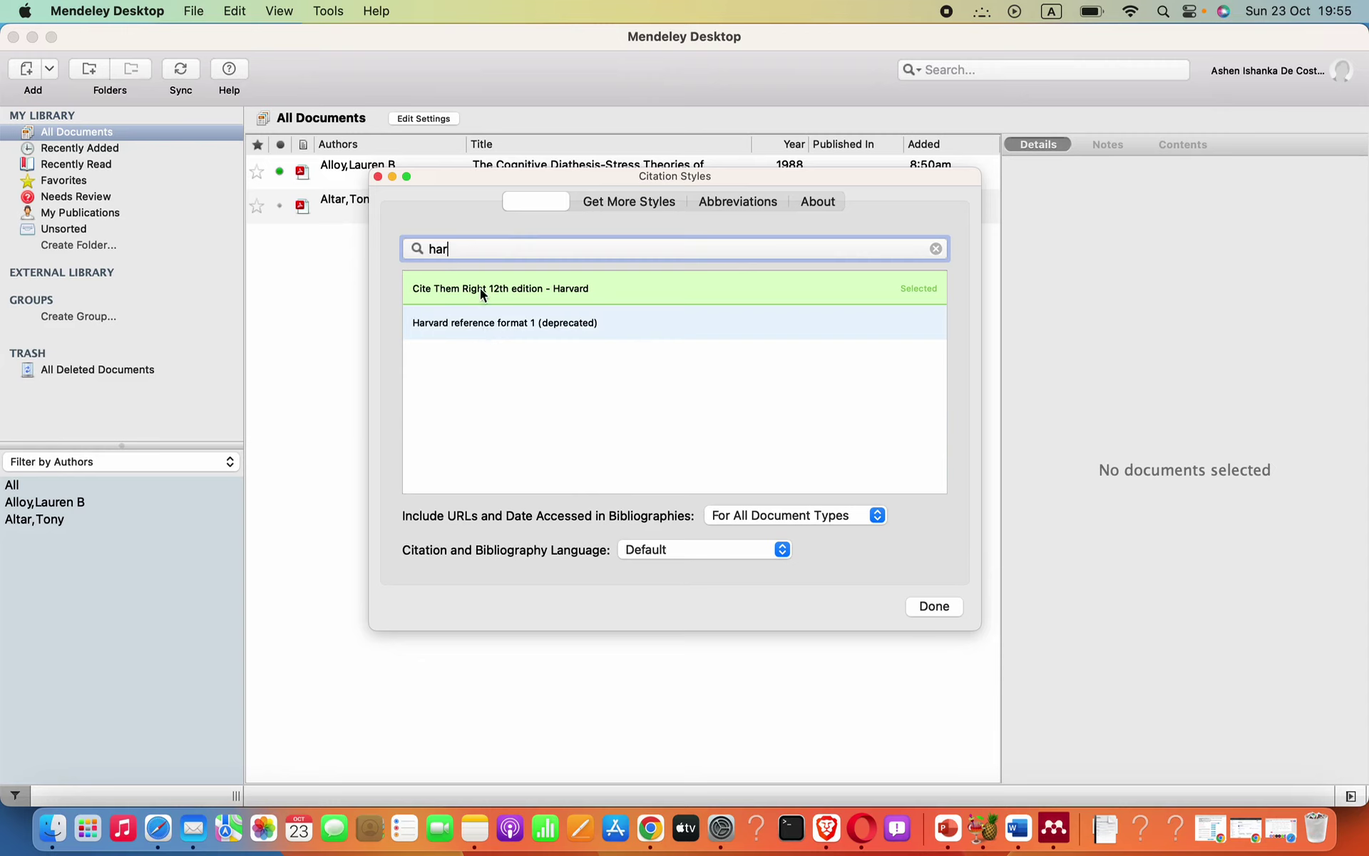
left_click(438, 294)
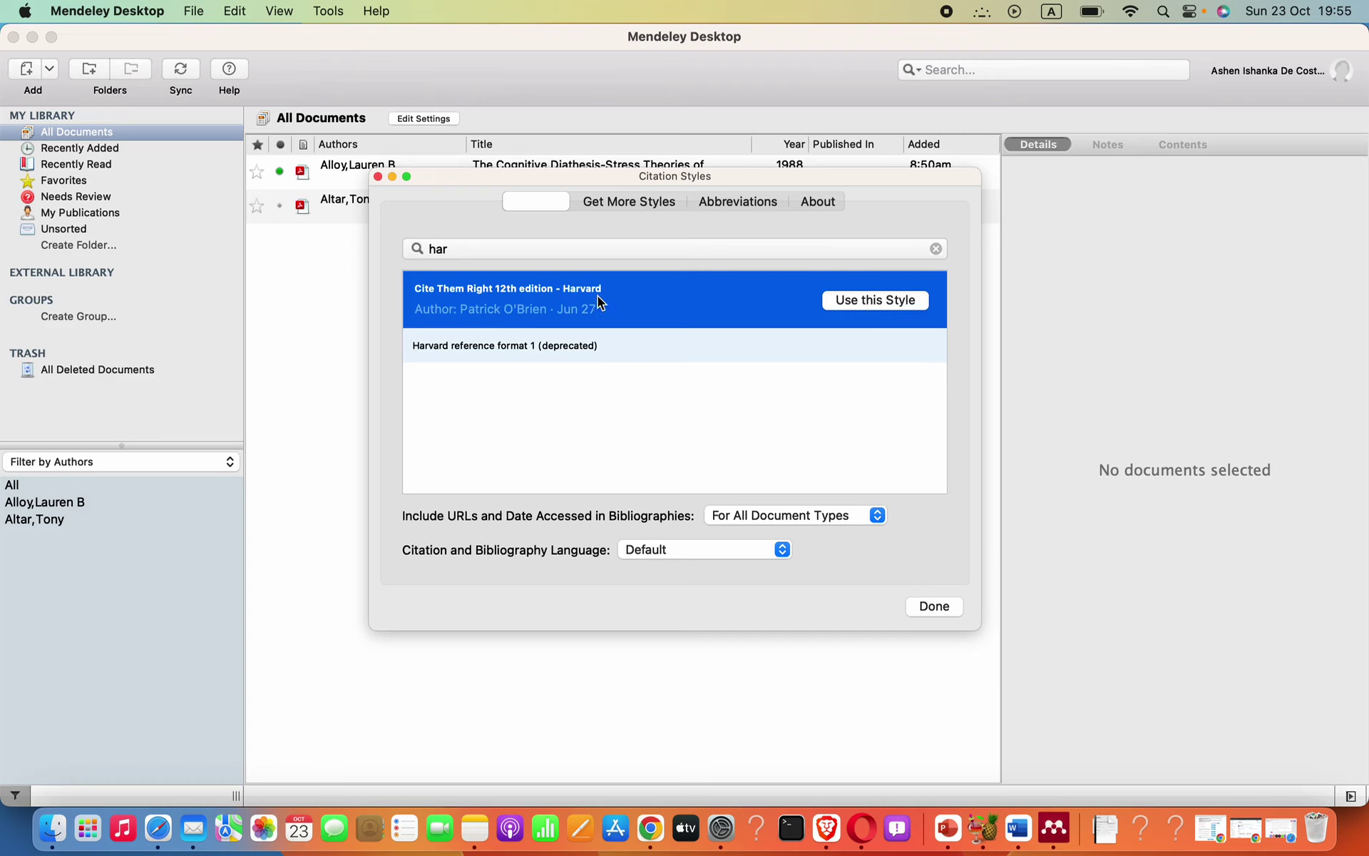
left_click(899, 301)
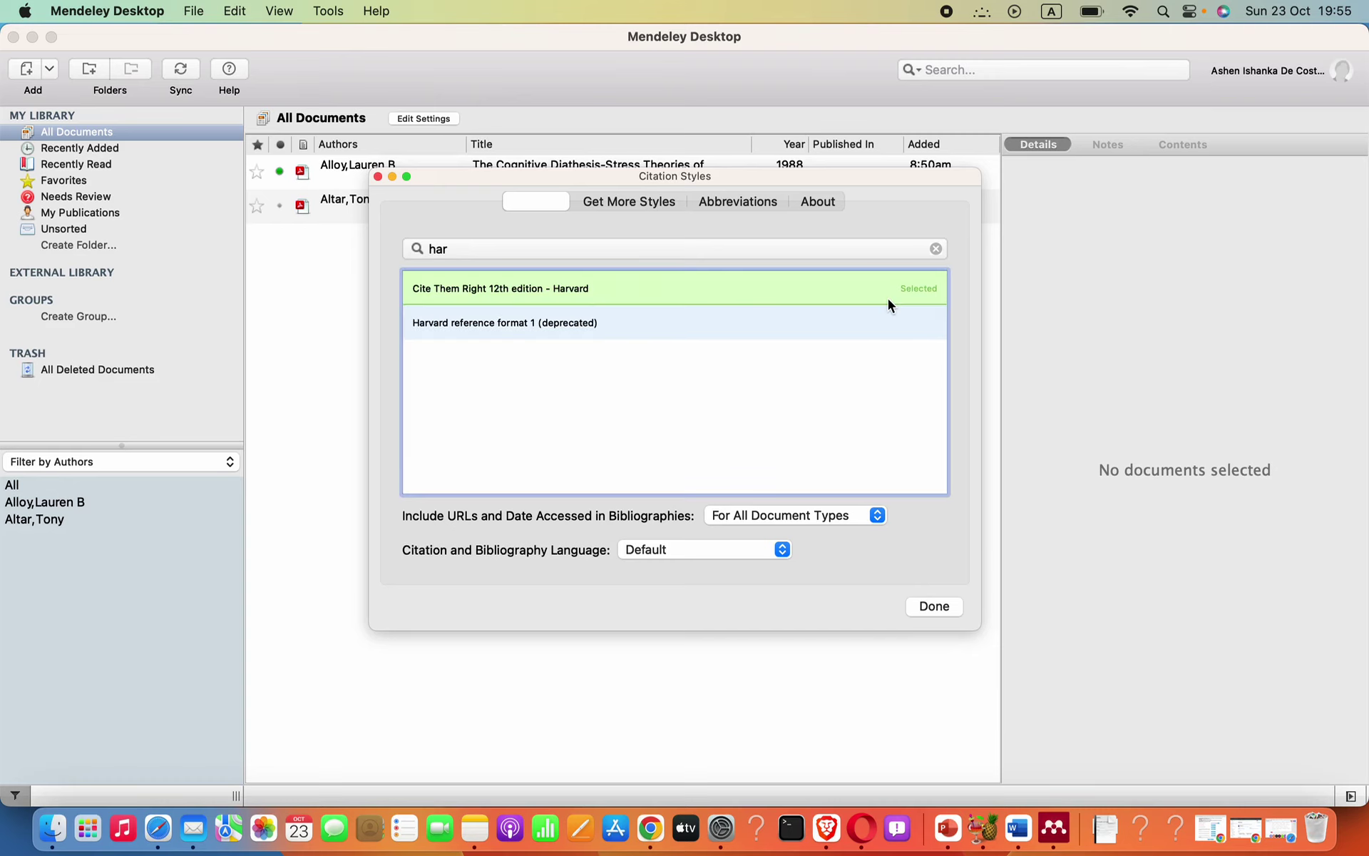
left_click(927, 608)
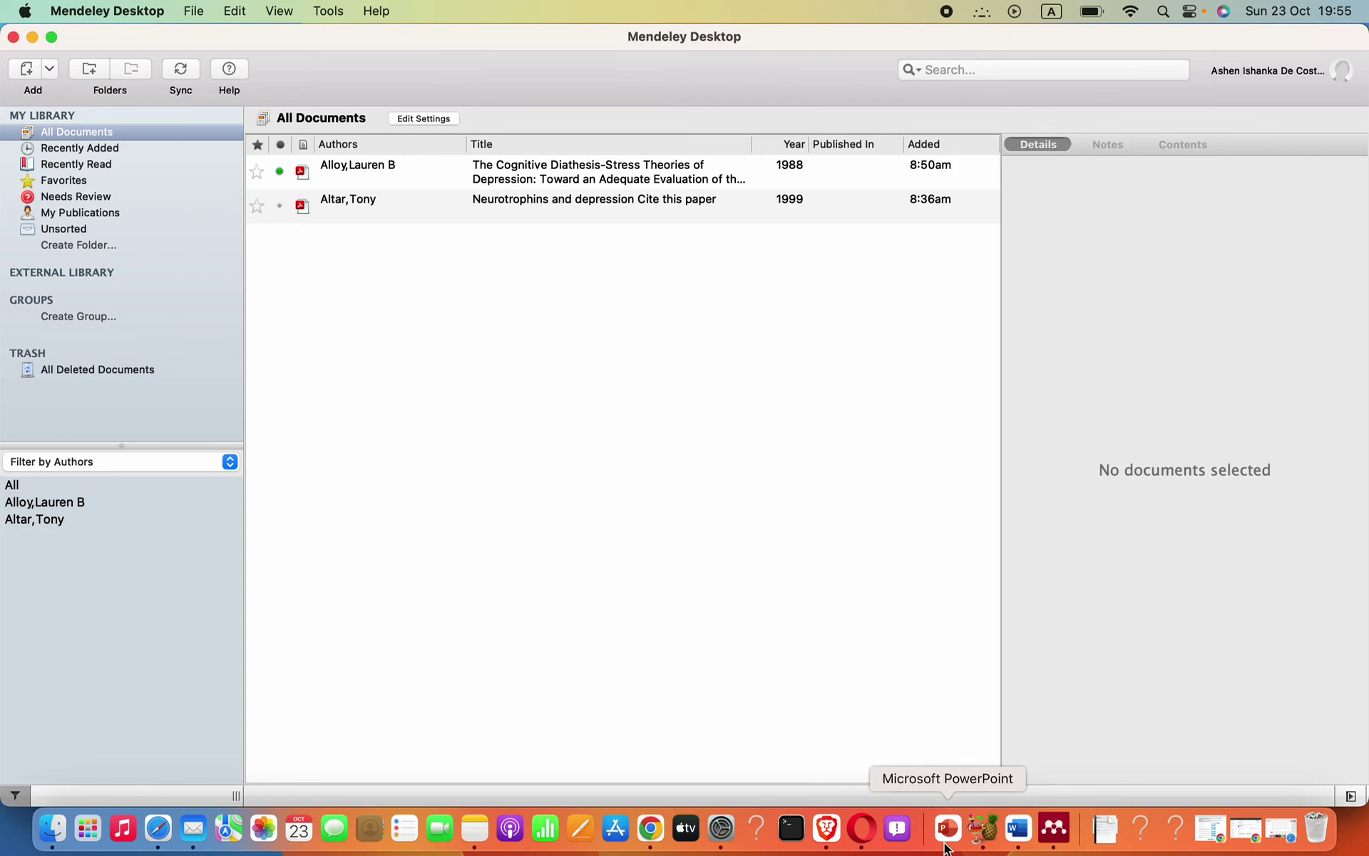
Search Google Scholar for 'depression journal' in the browser.
left_click(863, 838)
left_click(532, 142)
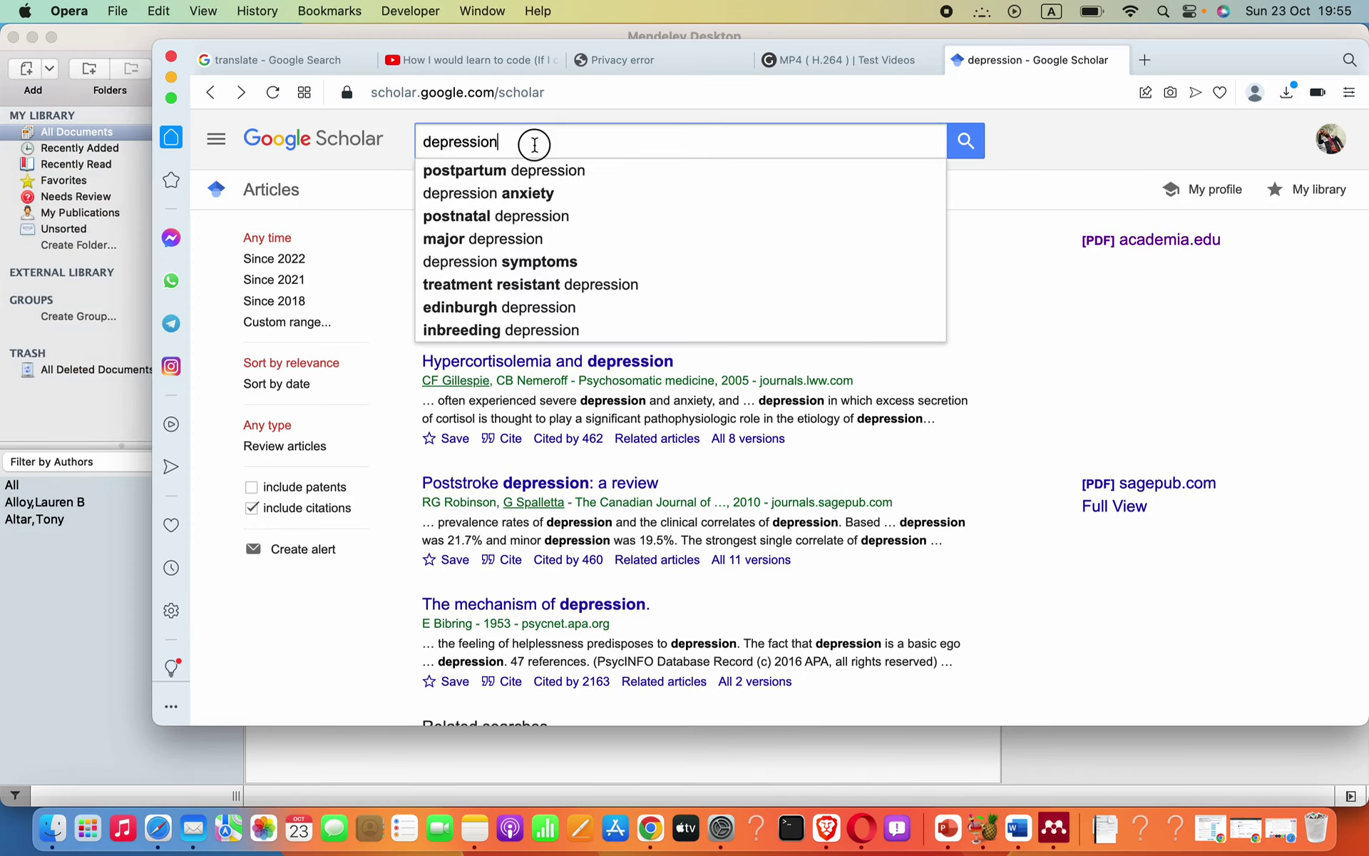
double_click(534, 142)
left_click(1113, 336)
scroll(1113, 336, "down", 10)
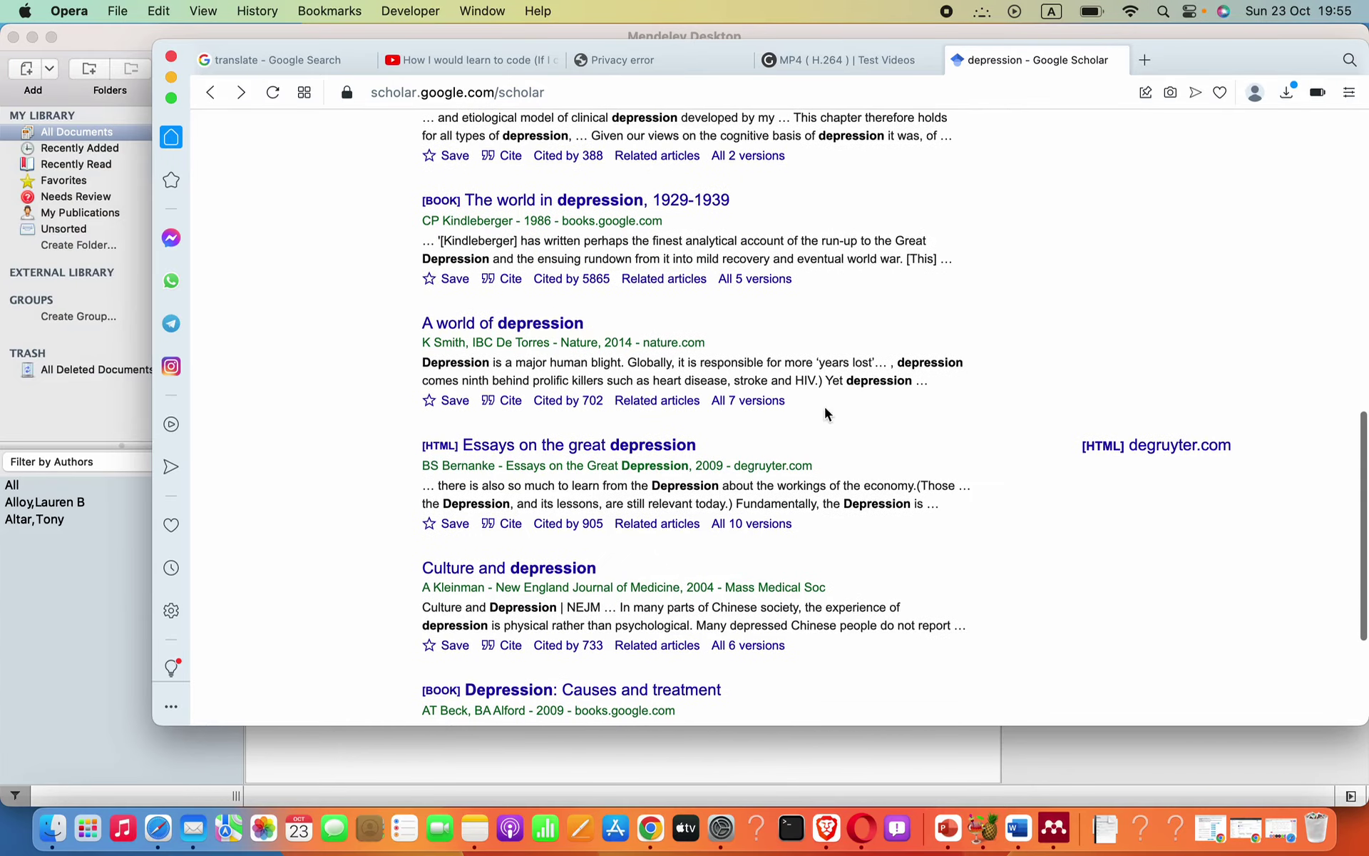
scroll(619, 445, "up", 10)
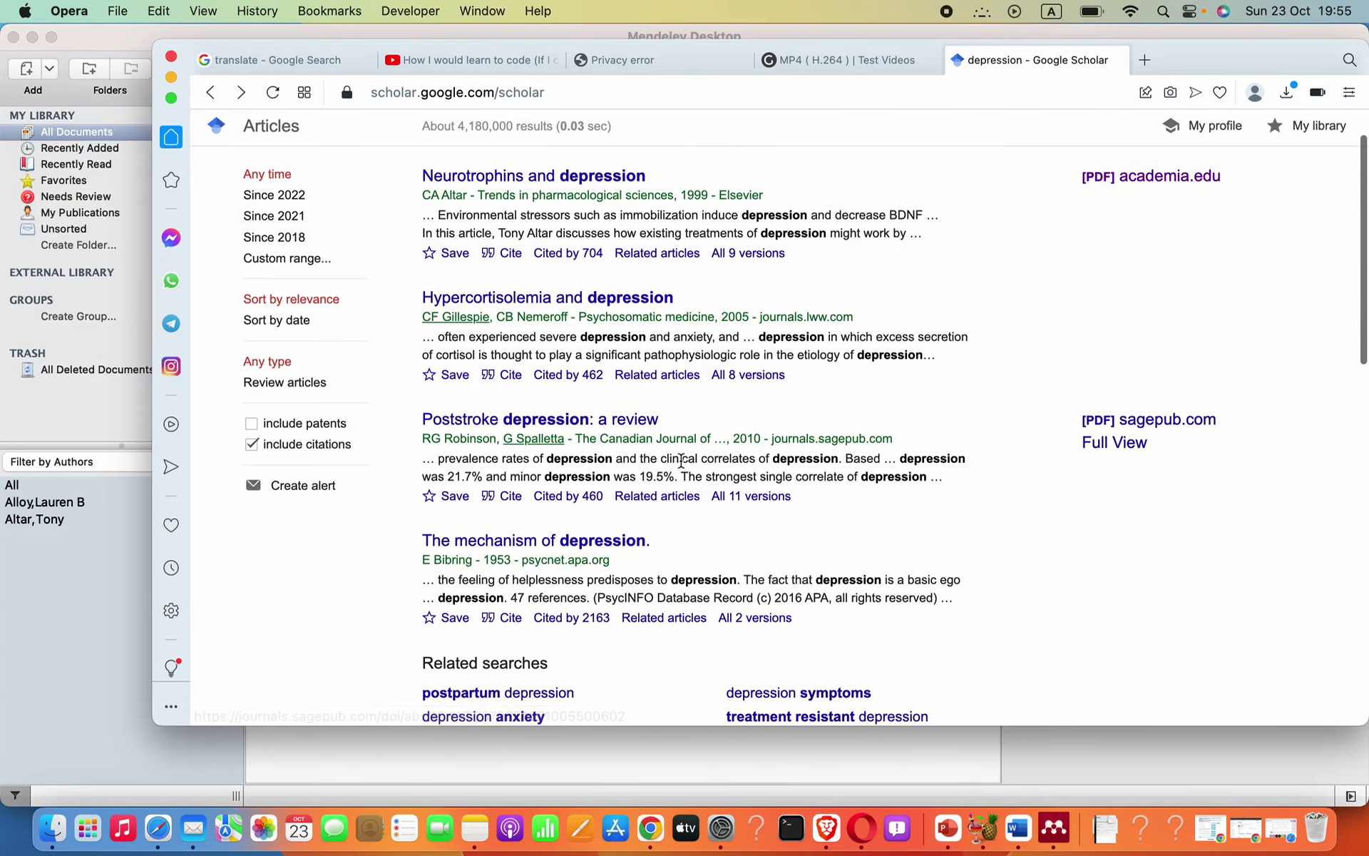
scroll(528, 430, "up", 2)
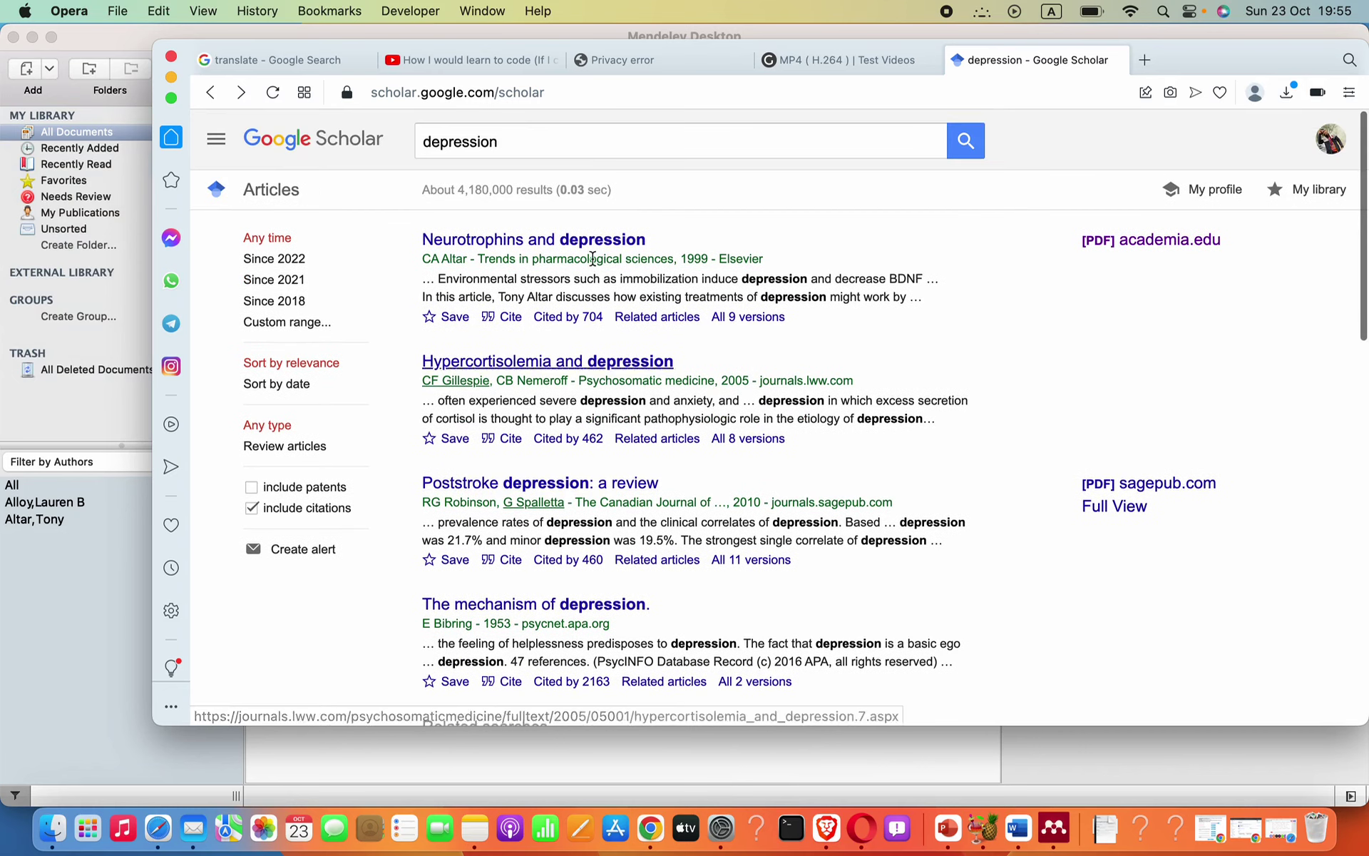
left_click(527, 131)
type("jo")
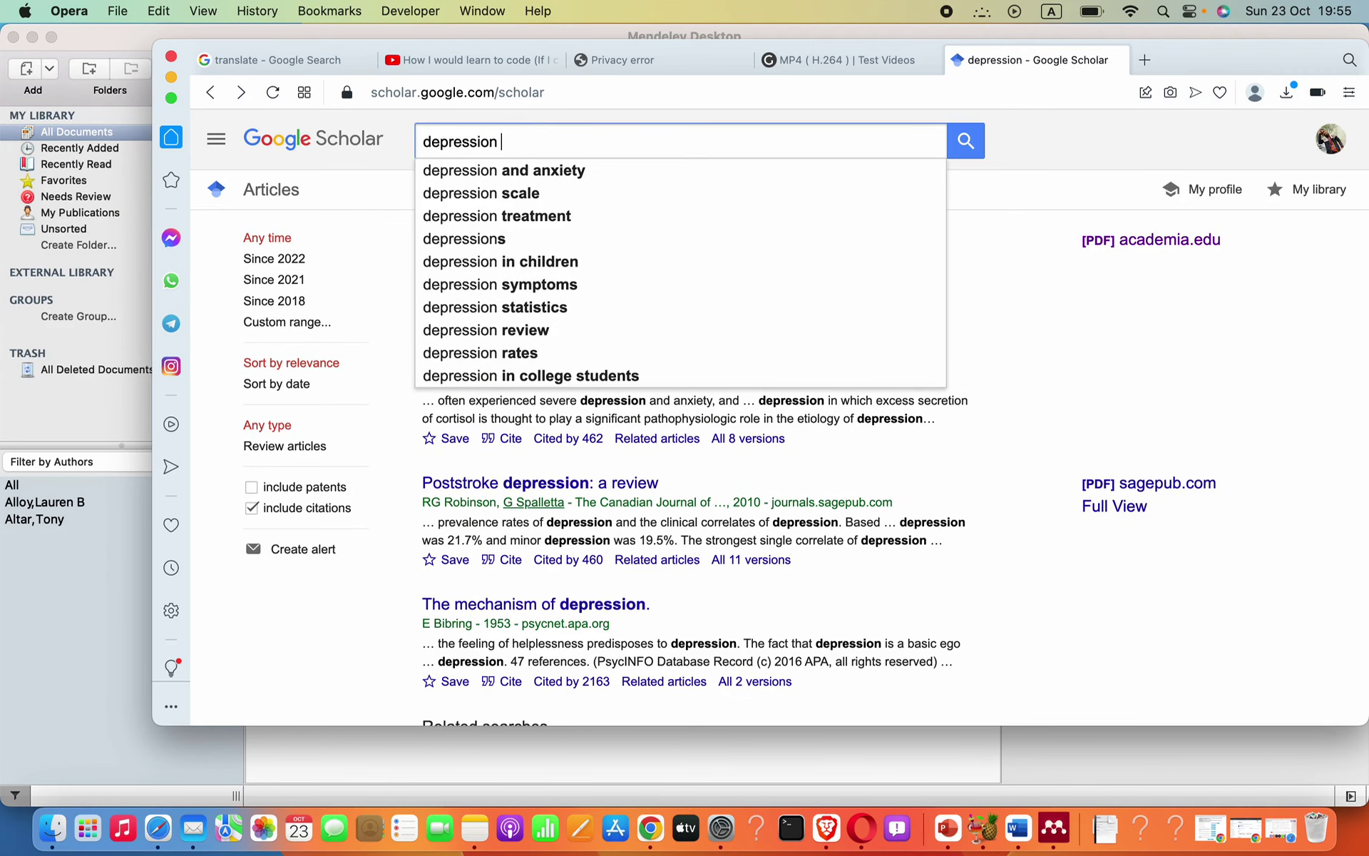
type("urnal")
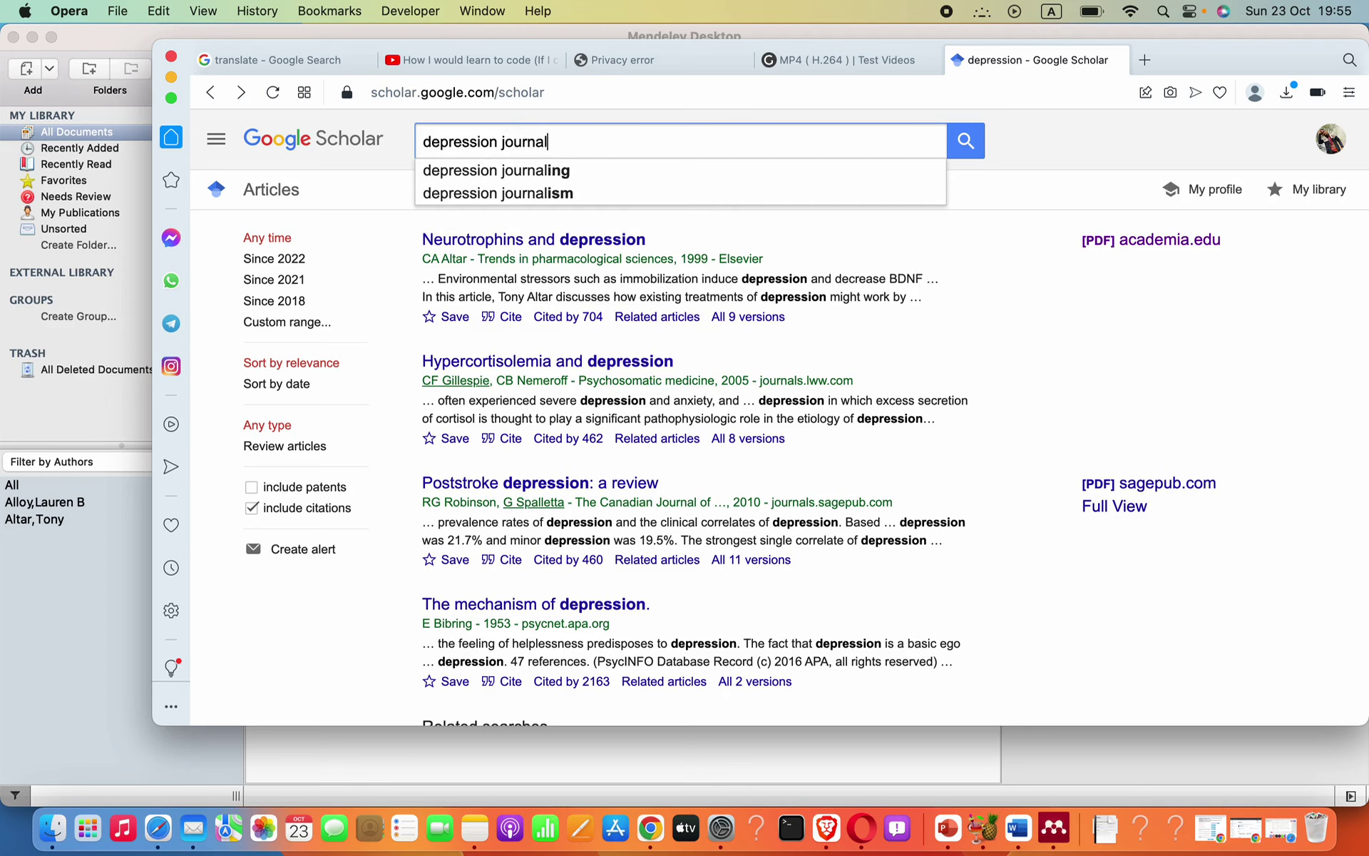
key("Return")
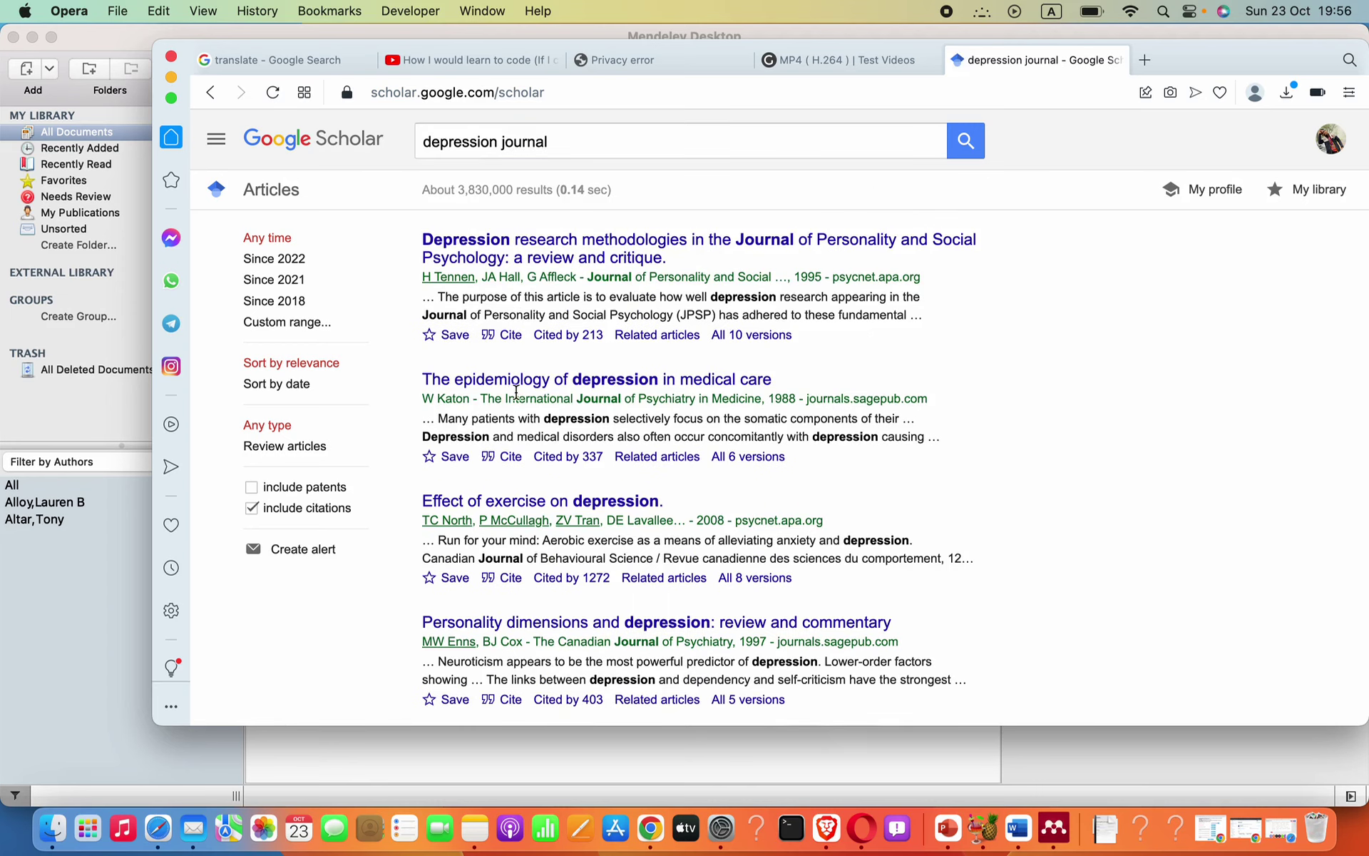
scroll(517, 400, "down", 5)
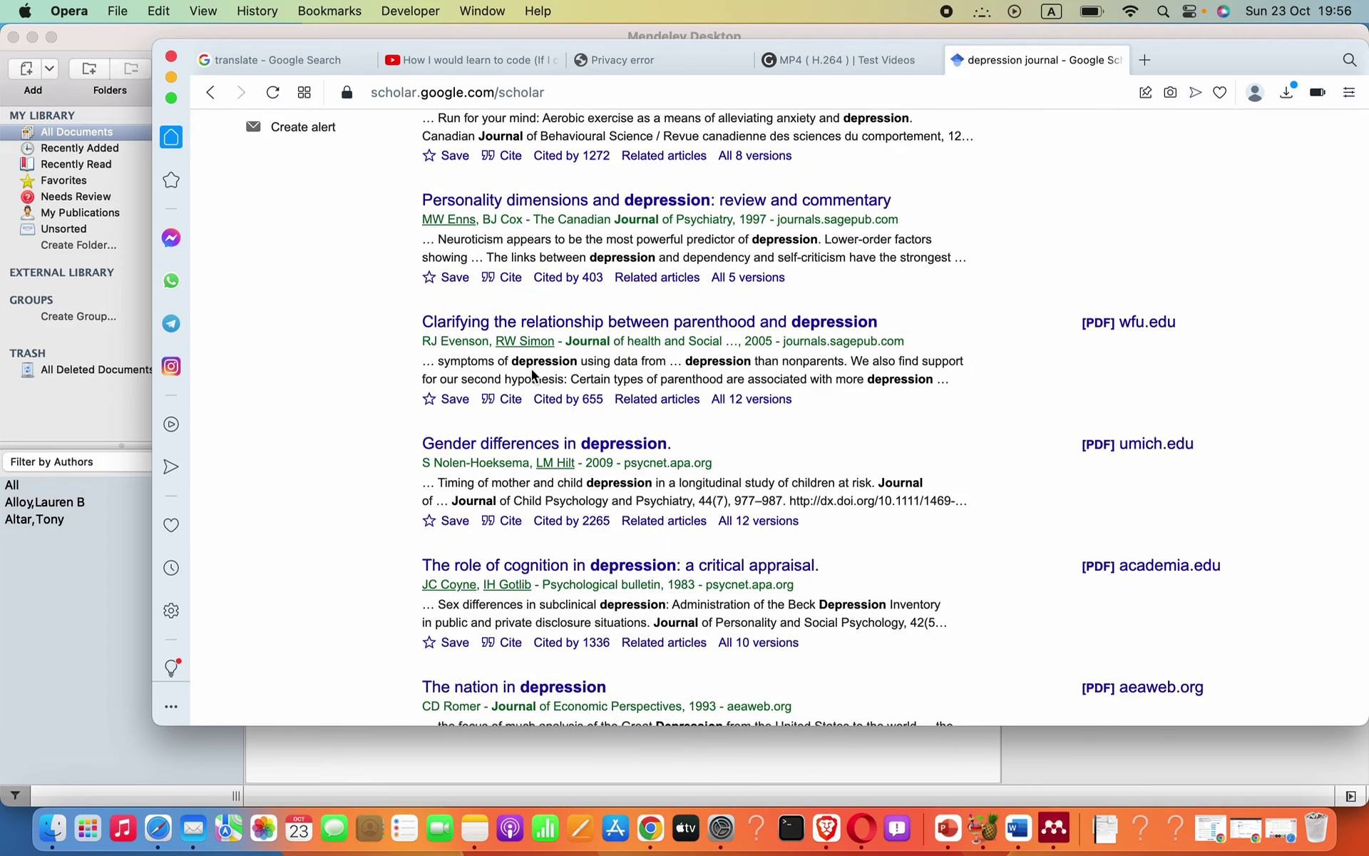
Download the parenthood paper's wfu.edu PDF to Downloads as 'Evenson & Simon JHSB 2005'.
left_click(1144, 336)
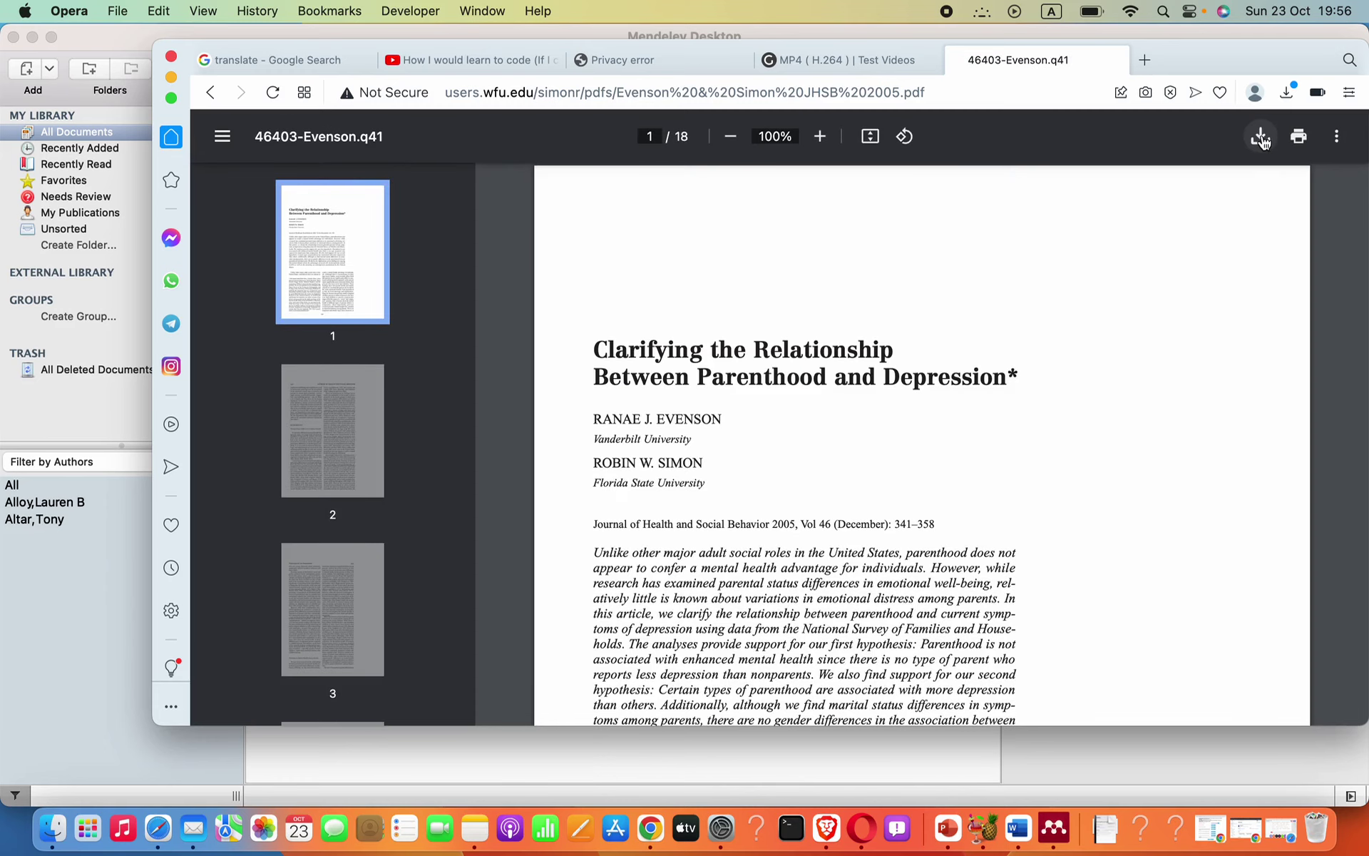
left_click(1261, 140)
left_click(863, 432)
Import the downloaded Evenson & Simon PDF into the Mendeley library.
left_click(967, 773)
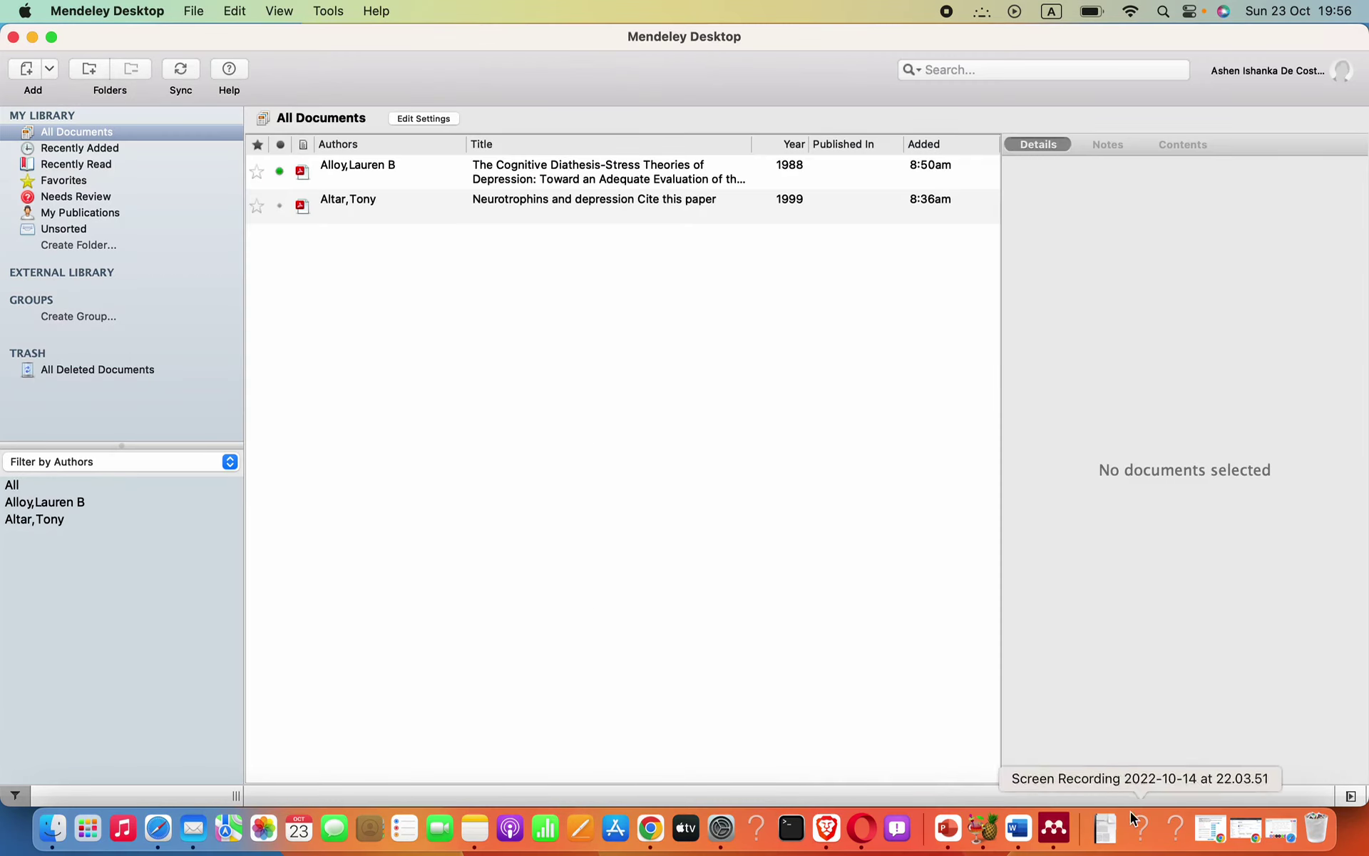
left_click(1107, 840)
left_click_drag(518, 248, 517, 365)
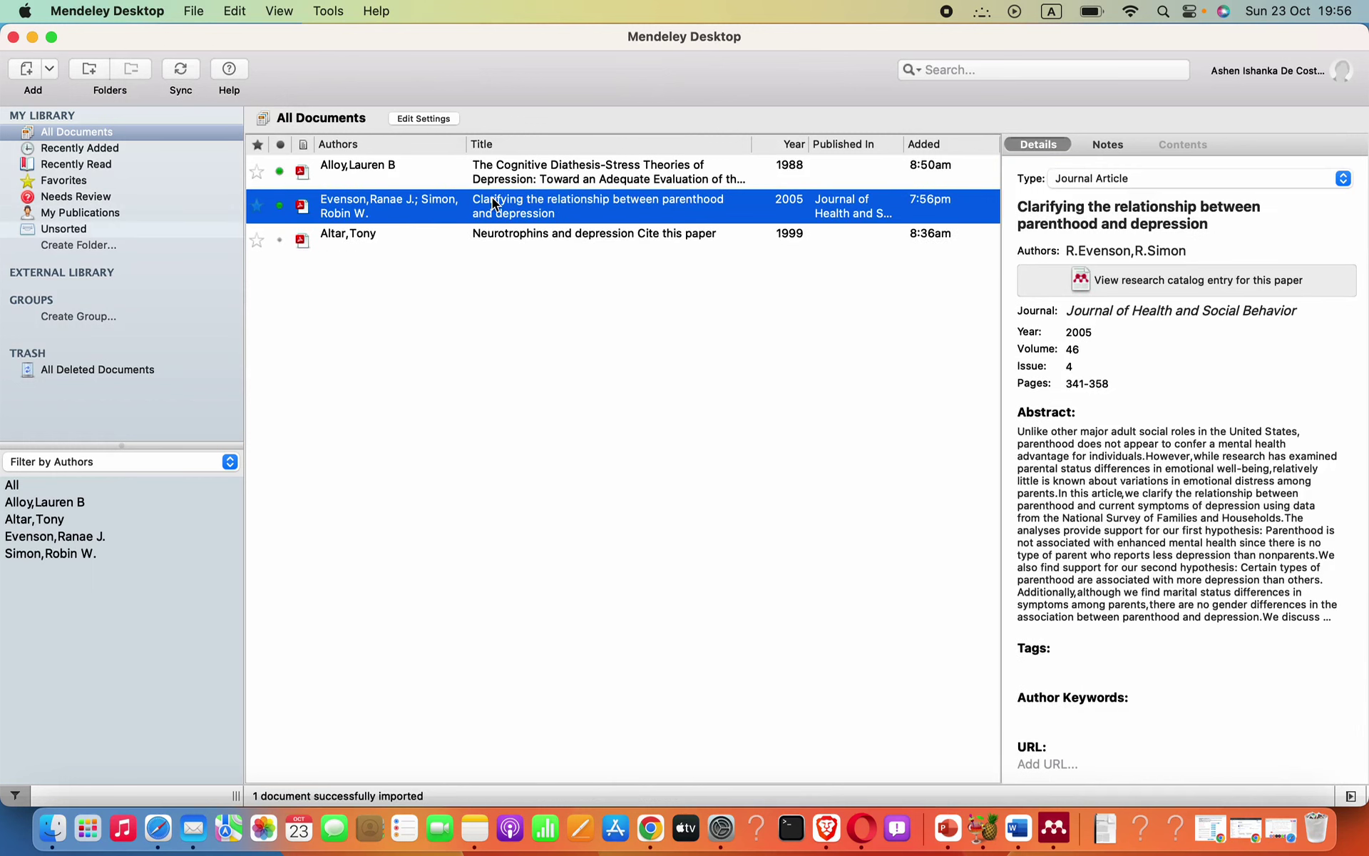
scroll(1038, 374, "down", 3)
scroll(1042, 532, "up", 5)
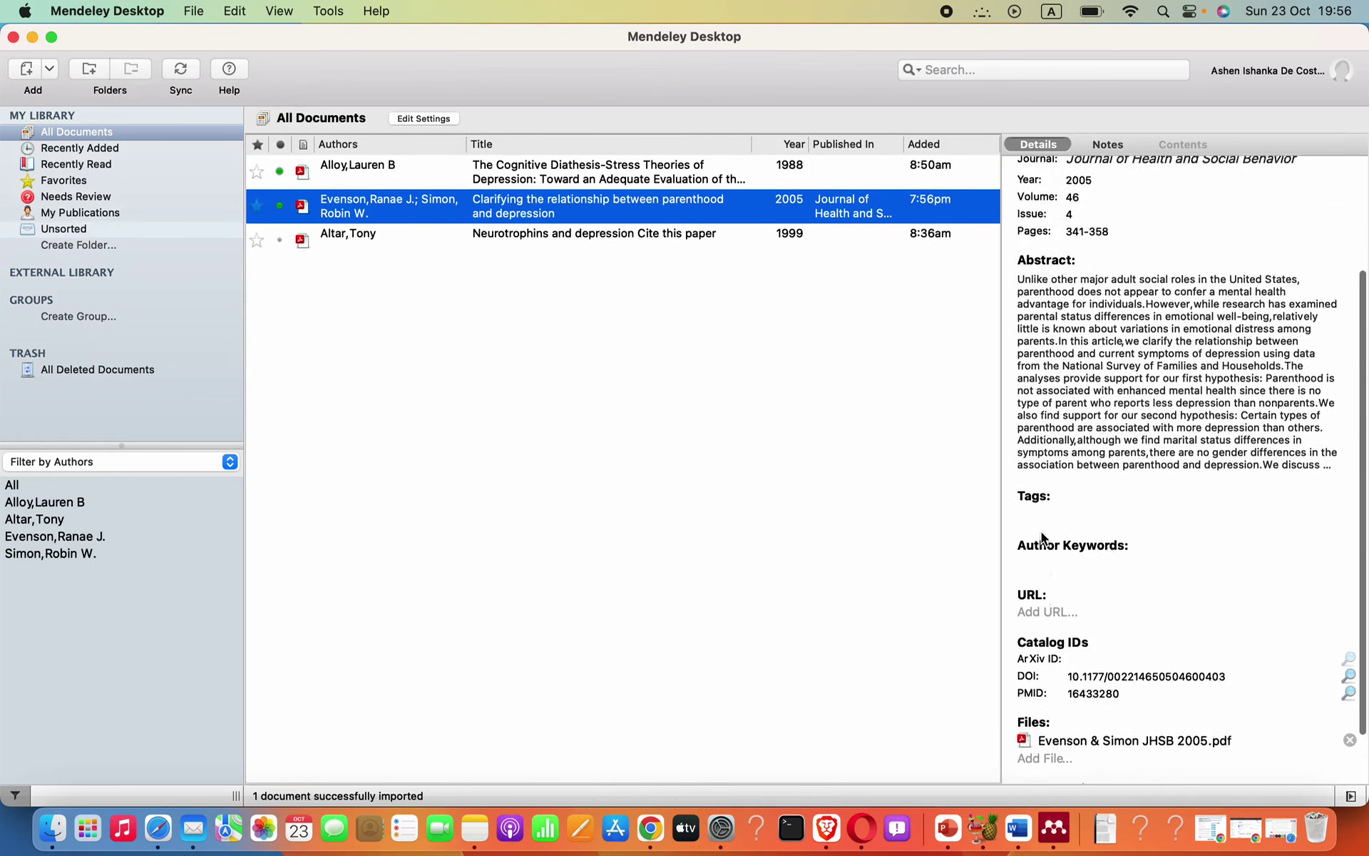
scroll(1070, 365, "down", 2)
scroll(1069, 365, "up", 2)
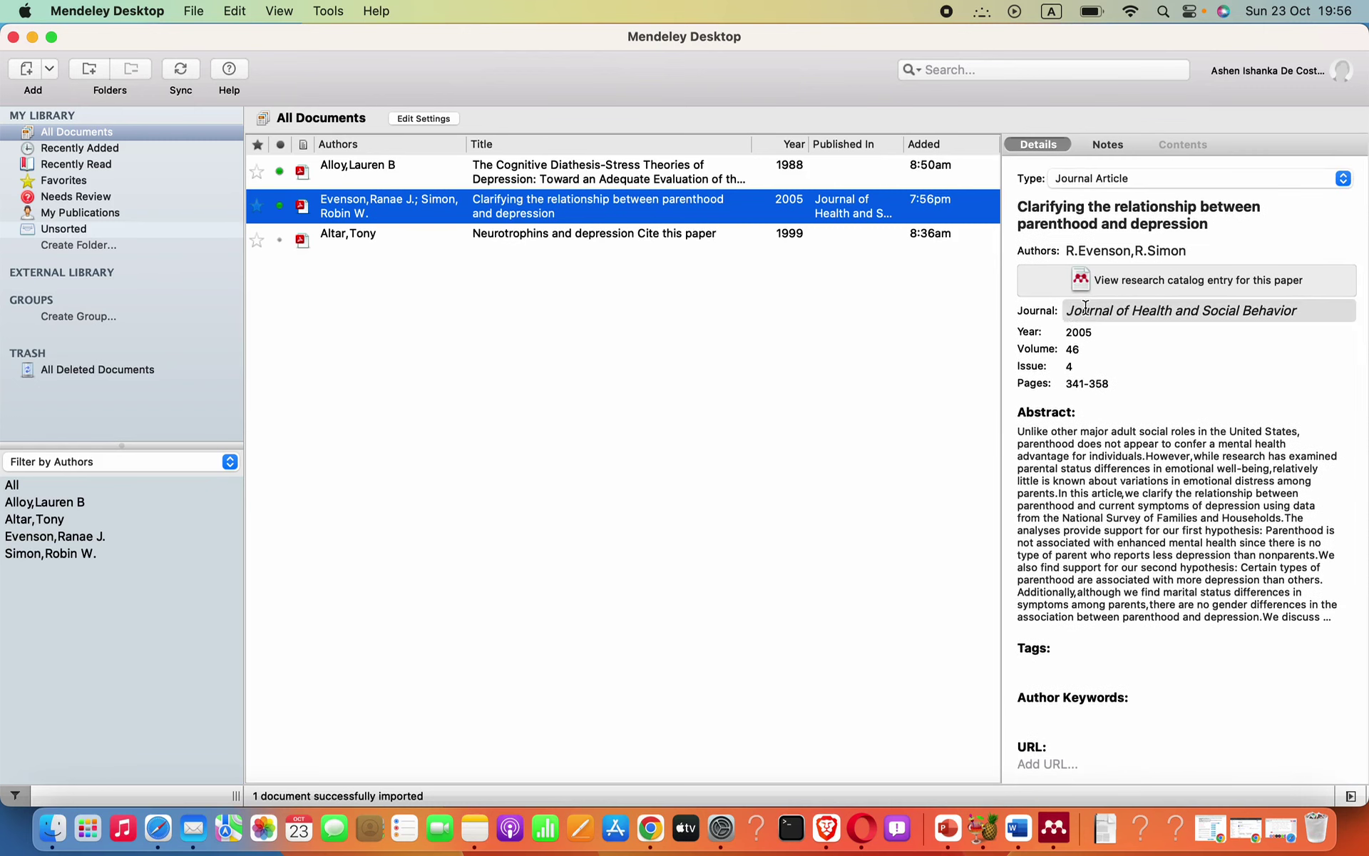
Inspect the imported paper's Journal field in the details panel.
left_click_drag(1072, 311, 1268, 313)
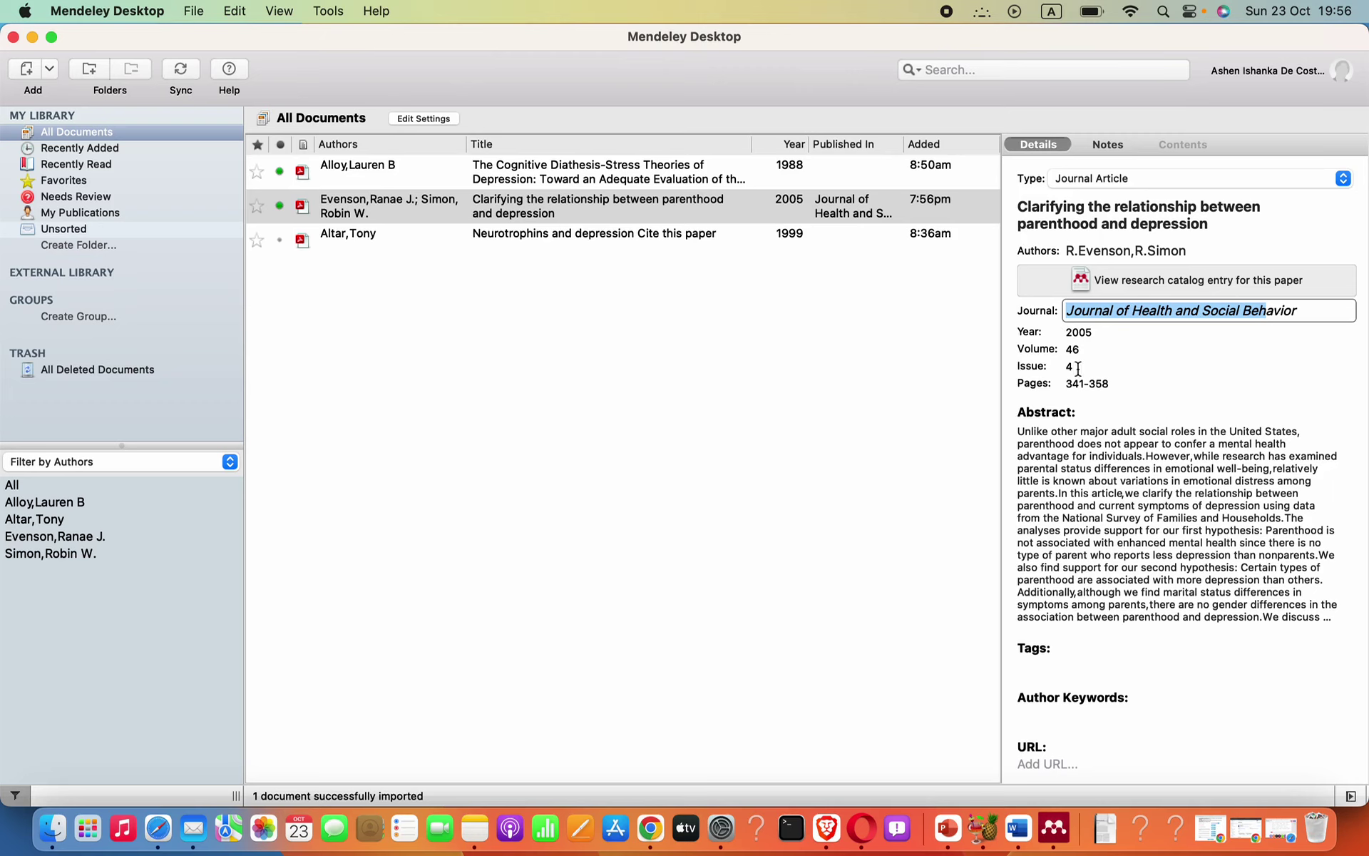
left_click(1044, 316)
left_click(1053, 316)
left_click(1091, 311)
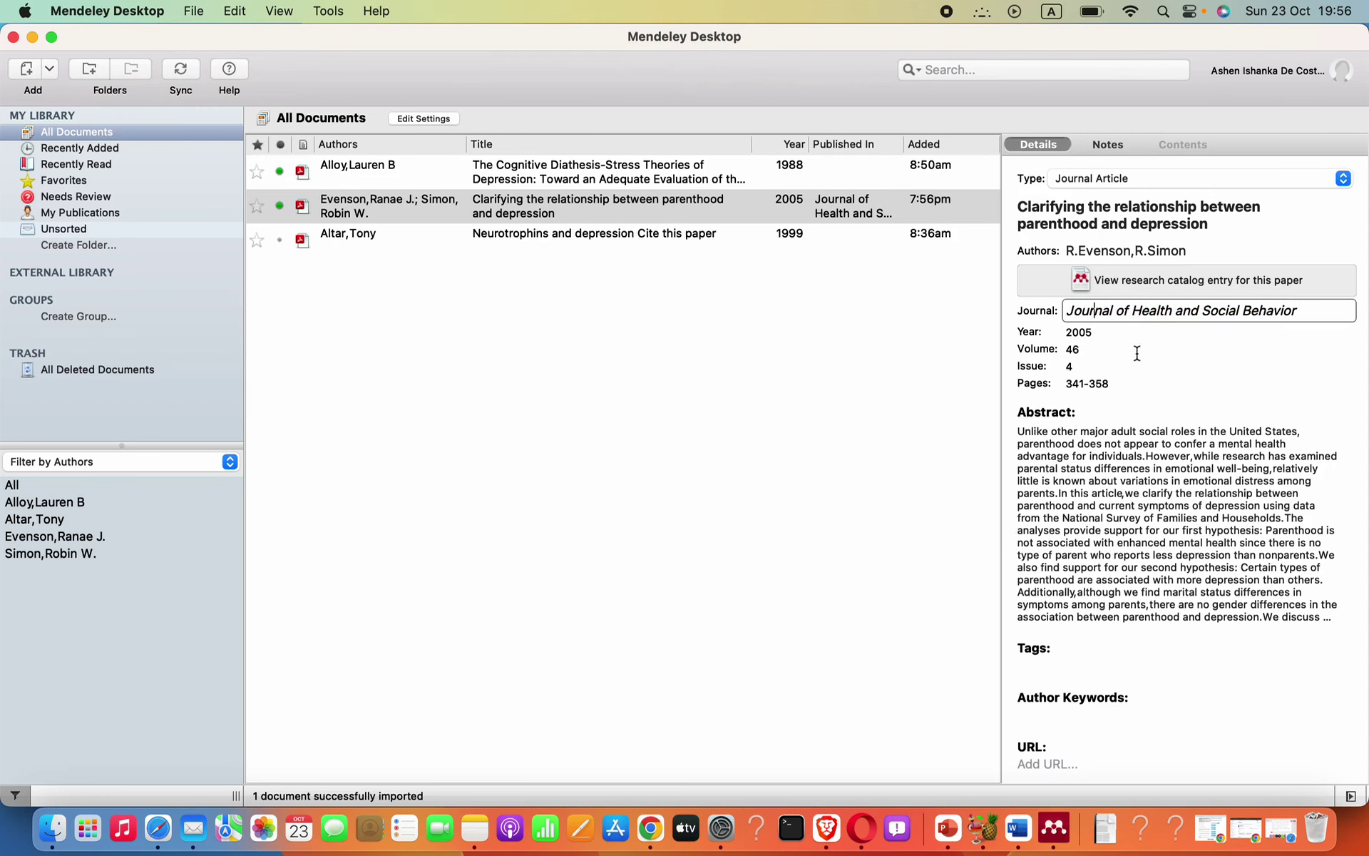
Check the paper's details against its PDF in the browser, then return to the Scholar results.
left_click(862, 827)
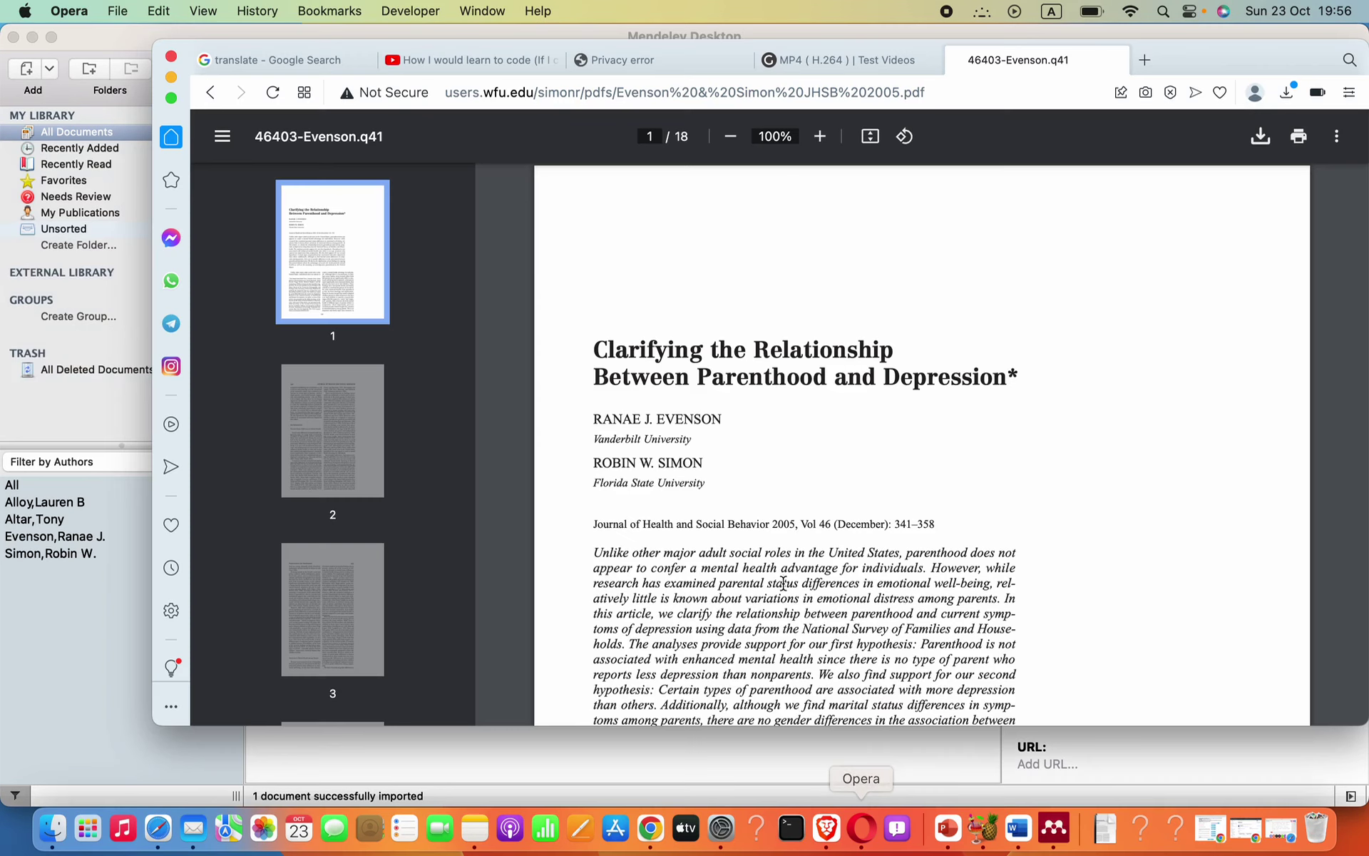
scroll(771, 571, "down", 1)
scroll(771, 482, "up", 1)
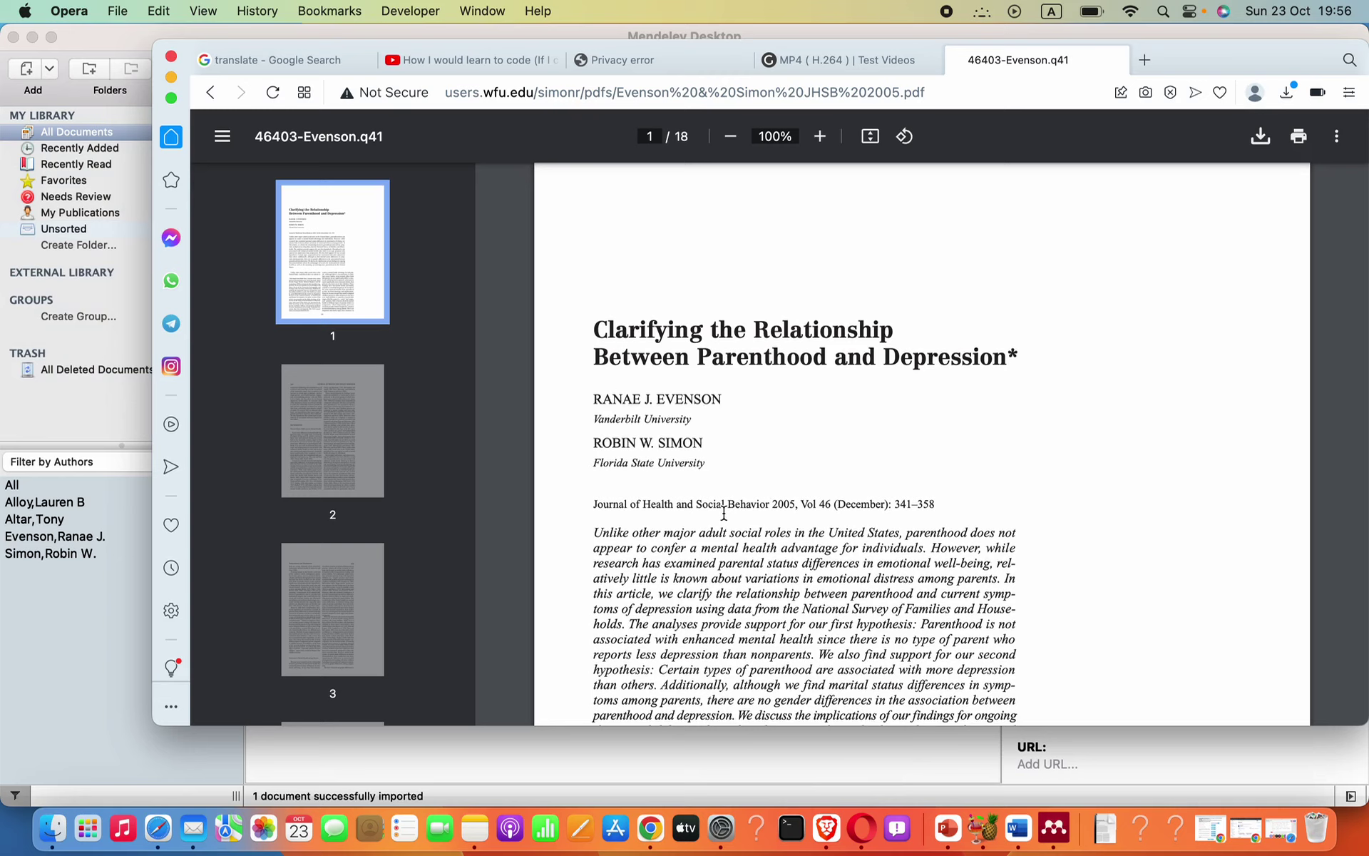
scroll(724, 513, "down", 5)
left_click(210, 96)
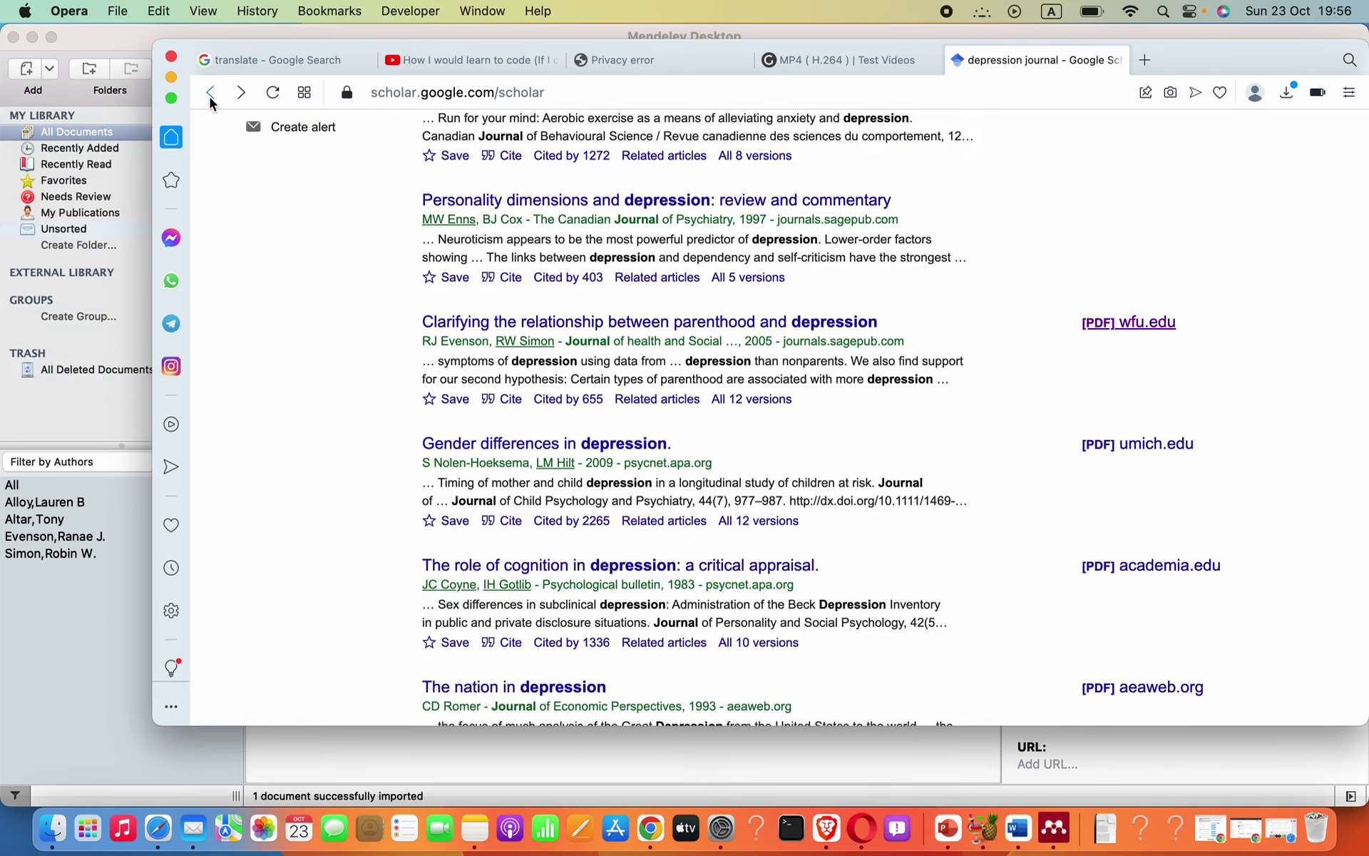
scroll(642, 428, "up", 3)
Copy the Evenson and Simon paper via Copy As > Formatted Citation.
left_click(706, 756)
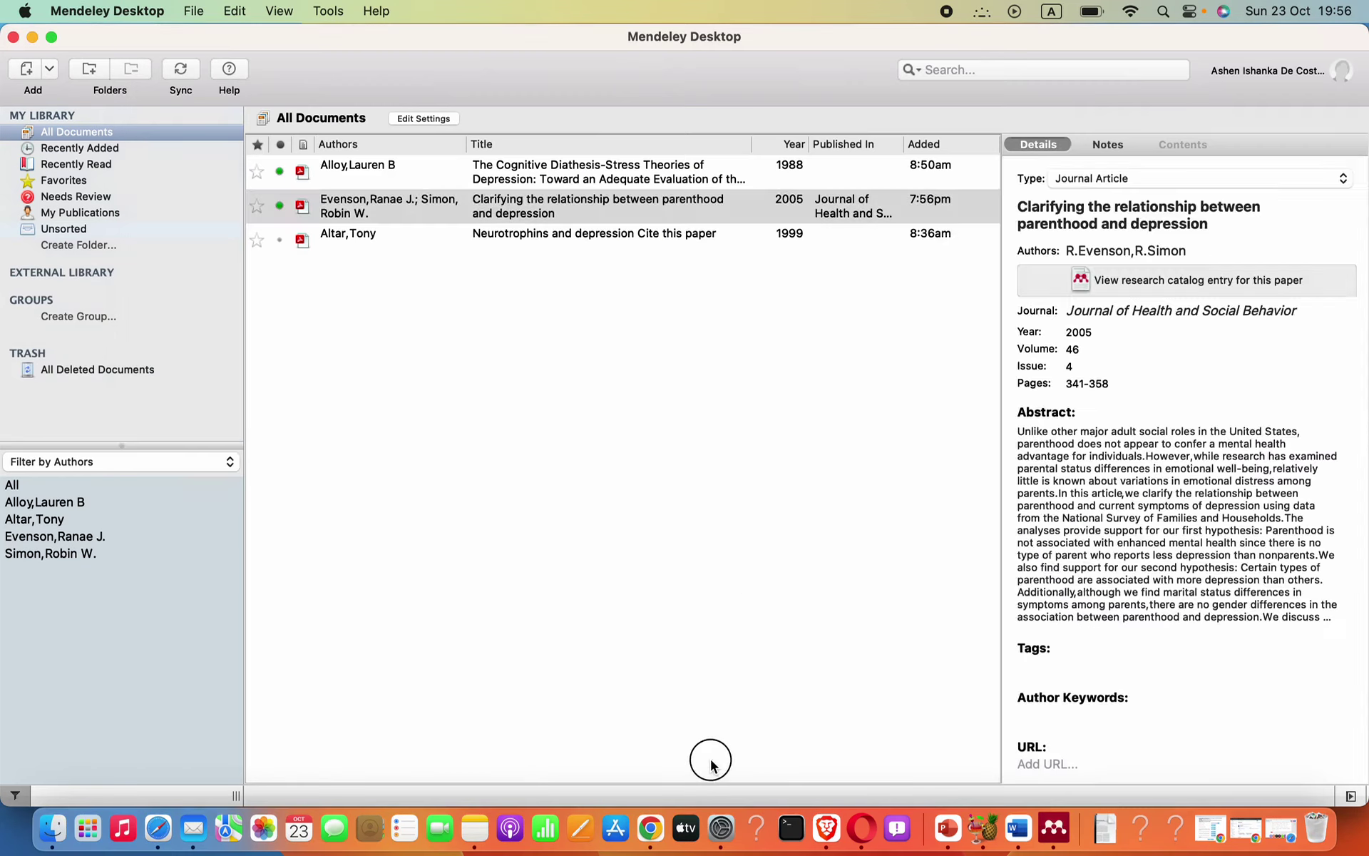
left_click(509, 211)
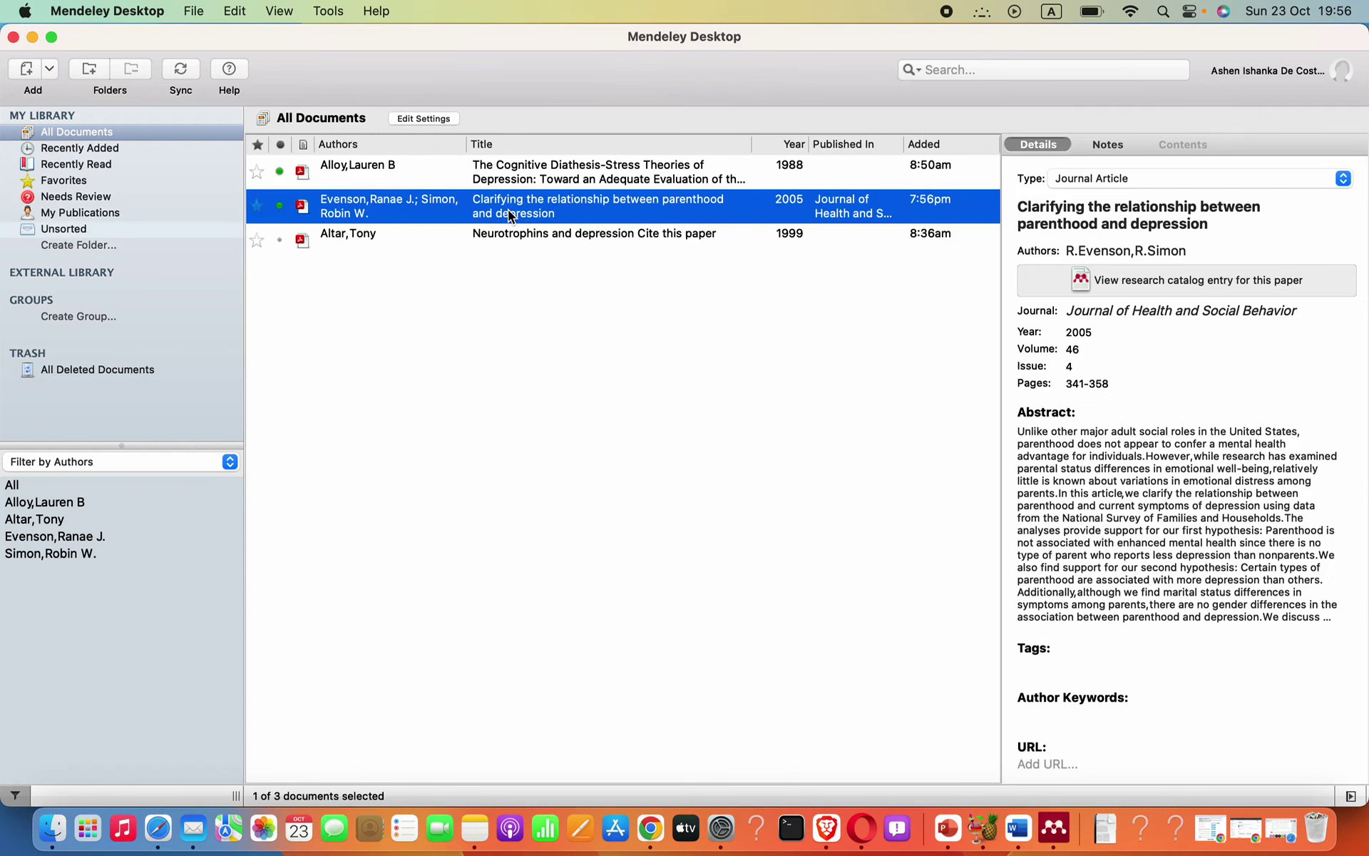
right_click(510, 214)
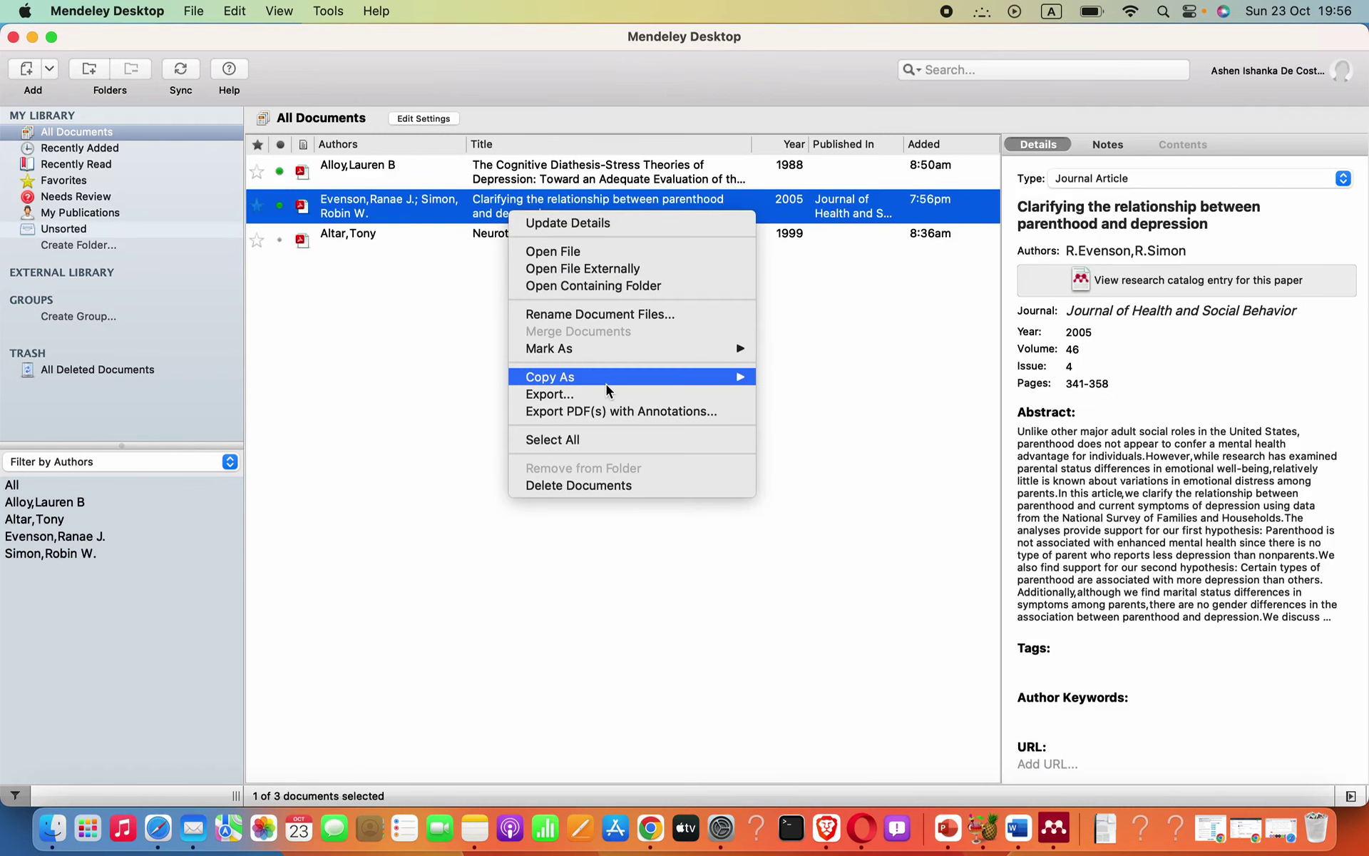
mouse_move(607, 385)
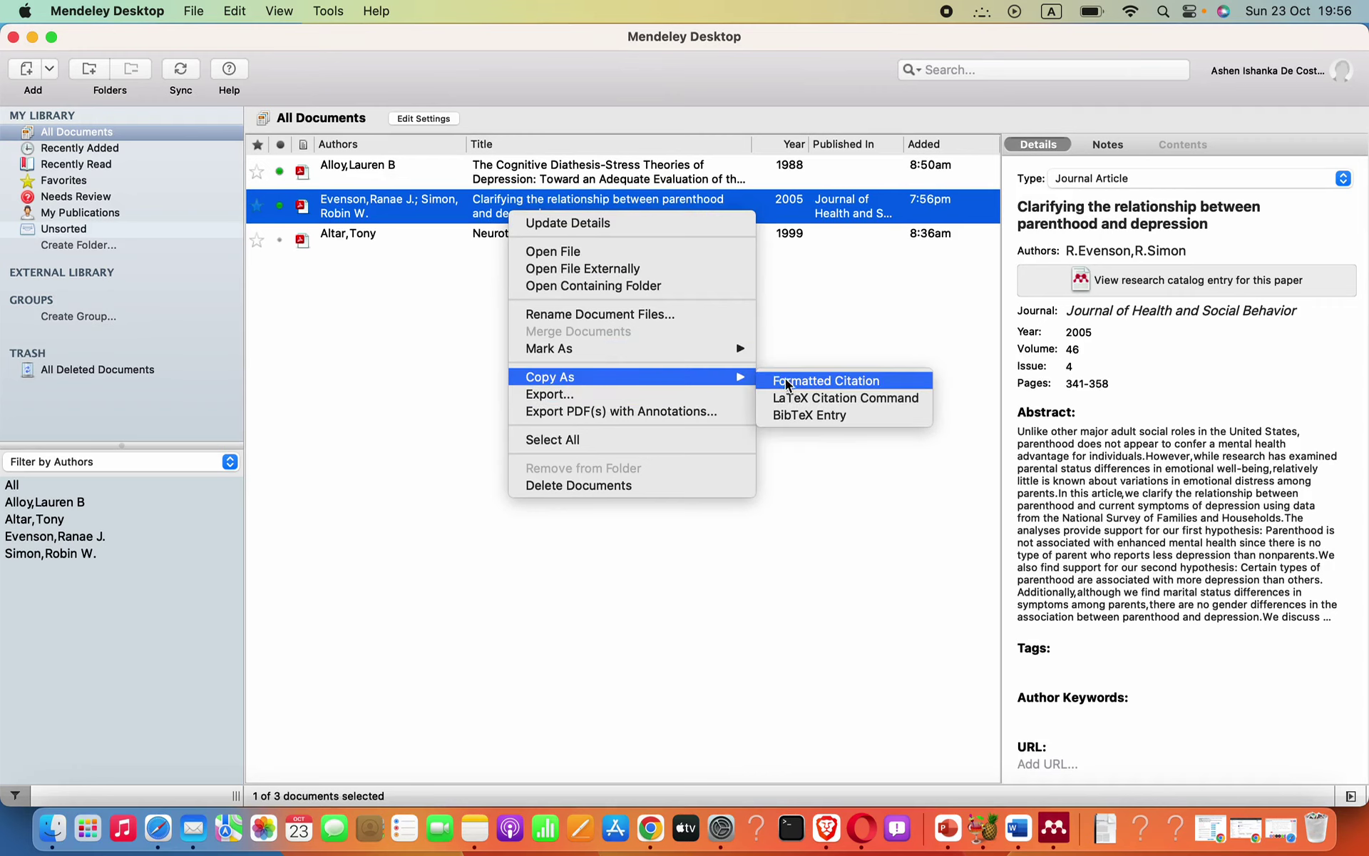
left_click(797, 382)
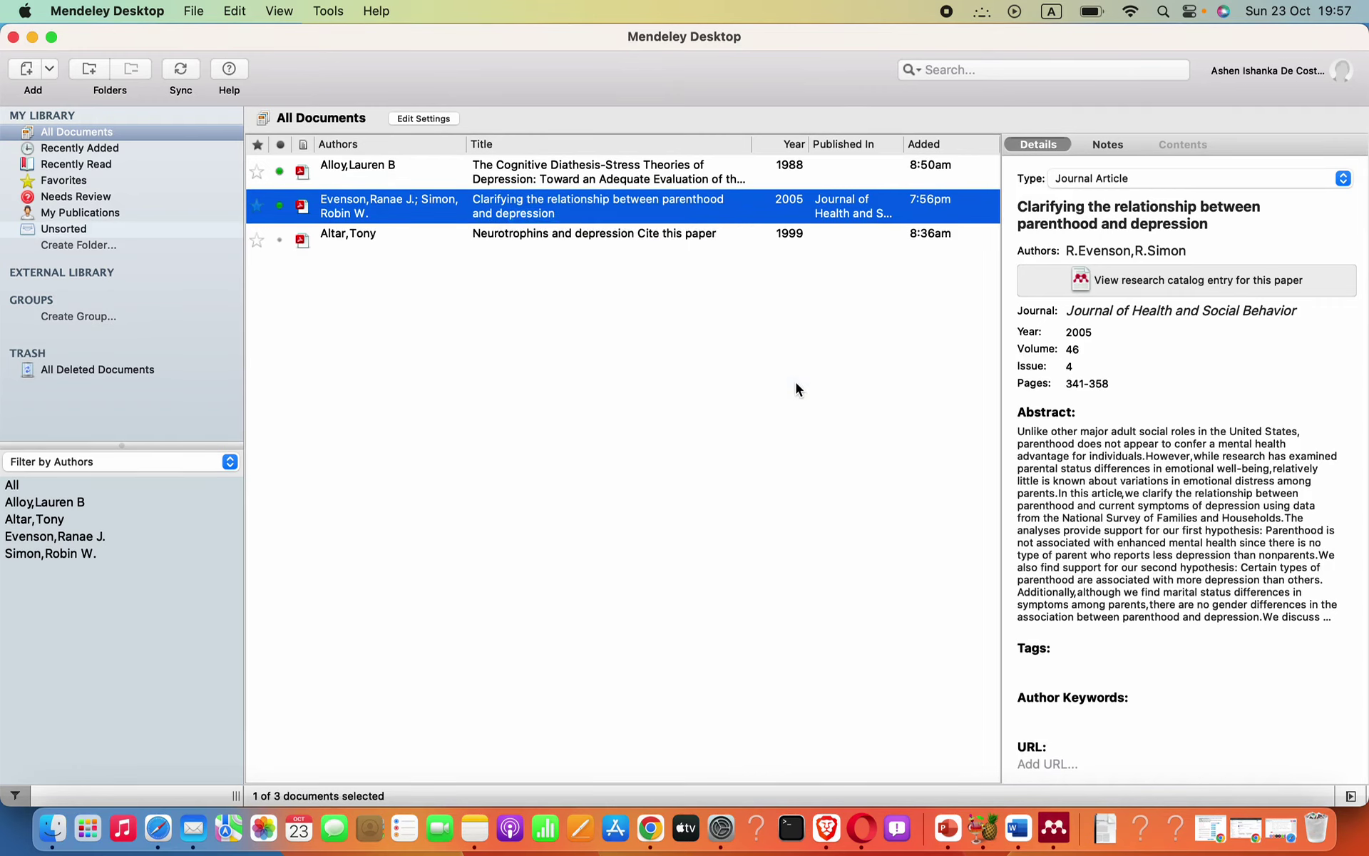
Paste the Evenson & Simon (2005) Harvard reference into Document1, add a line below, and collapse the ribbon.
left_click(1017, 828)
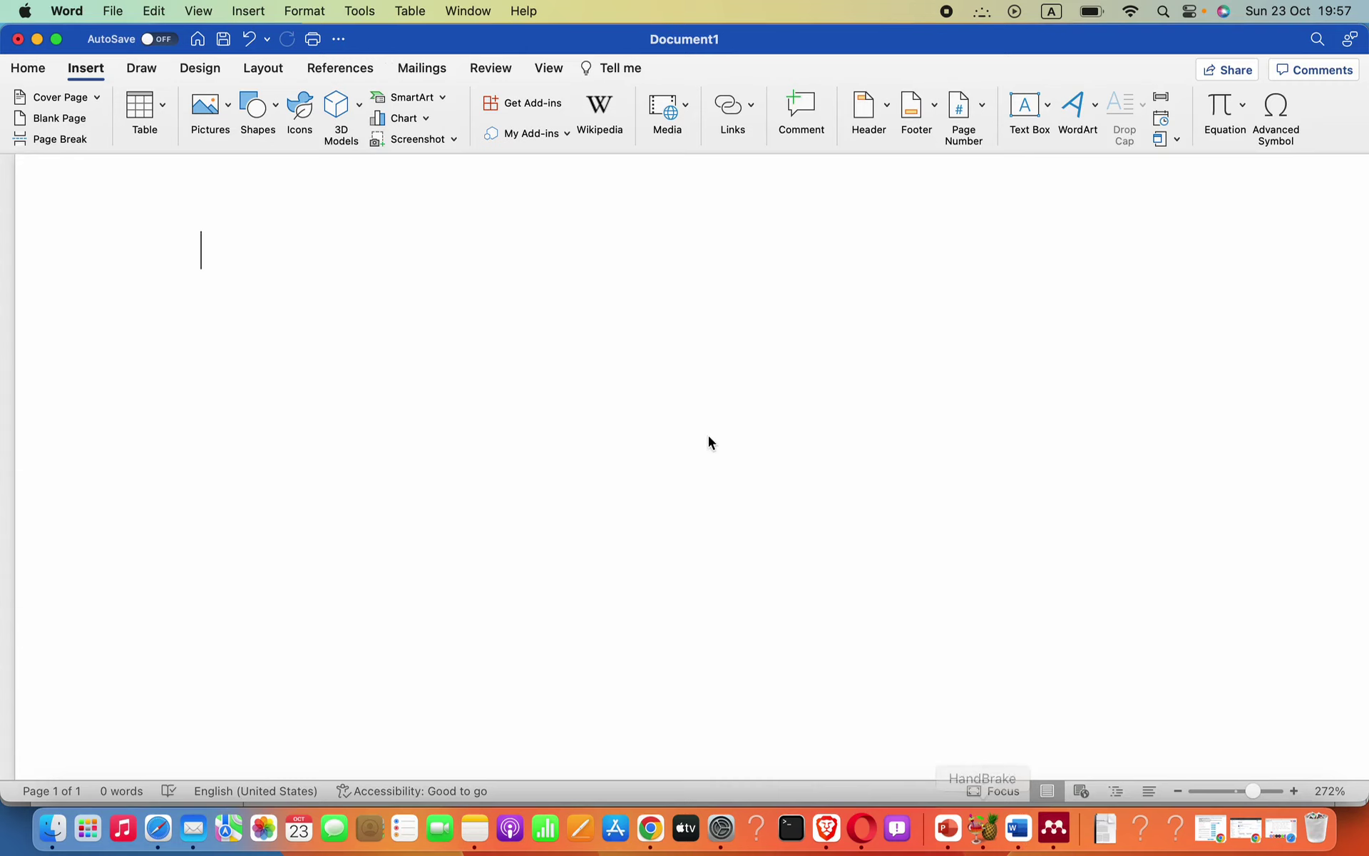
key("super+v")
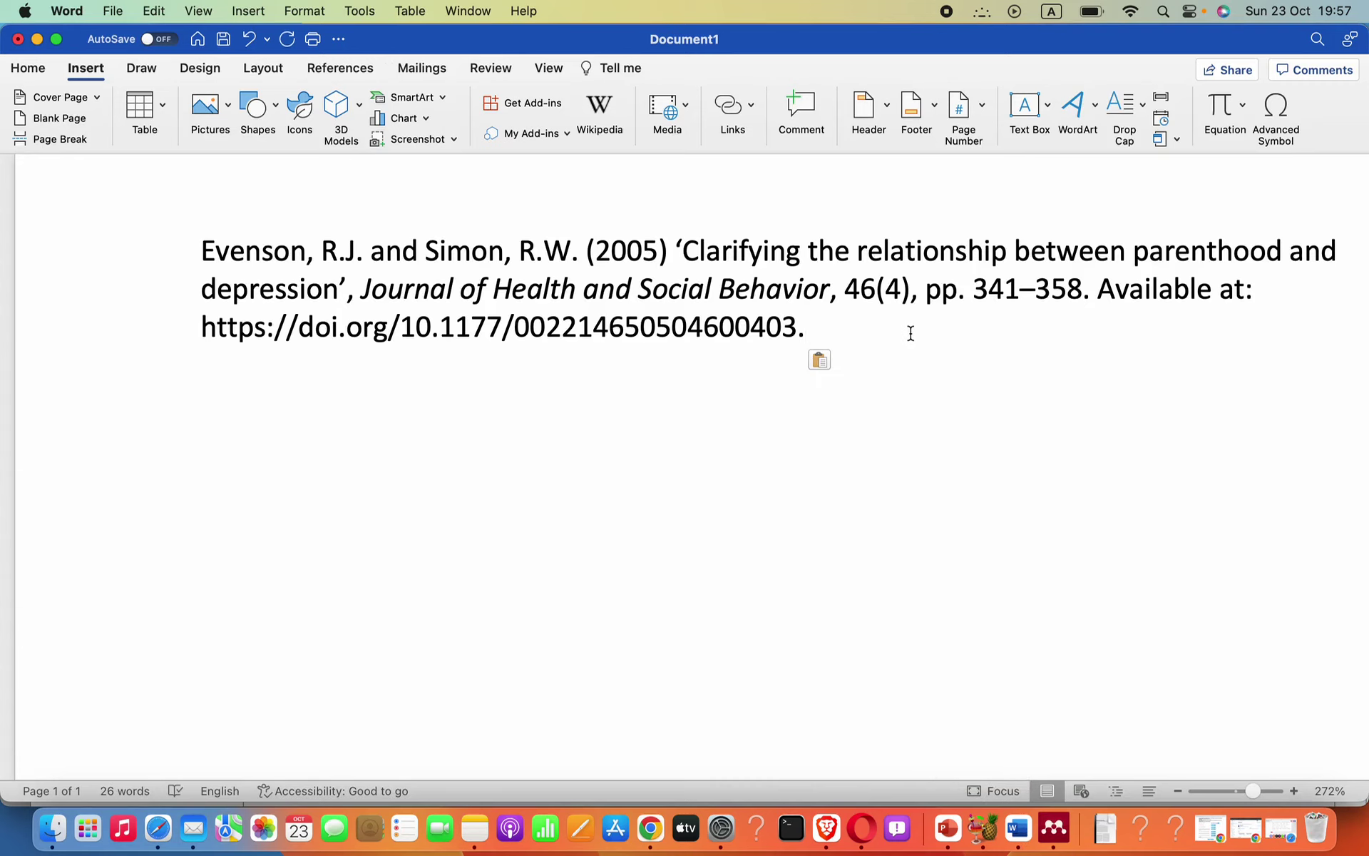
left_click_drag(911, 330, 177, 229)
left_click(883, 335)
key("Return")
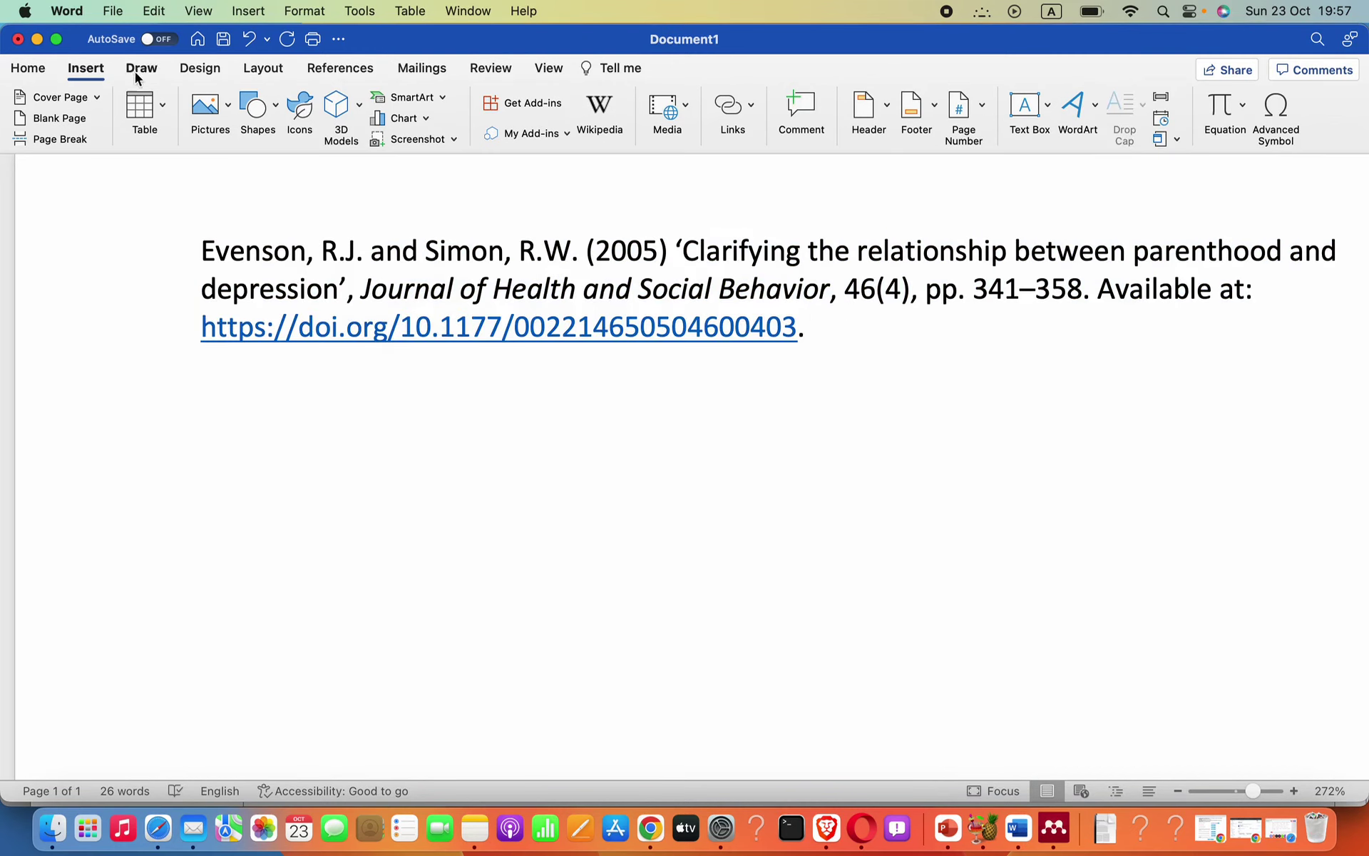
left_click(88, 68)
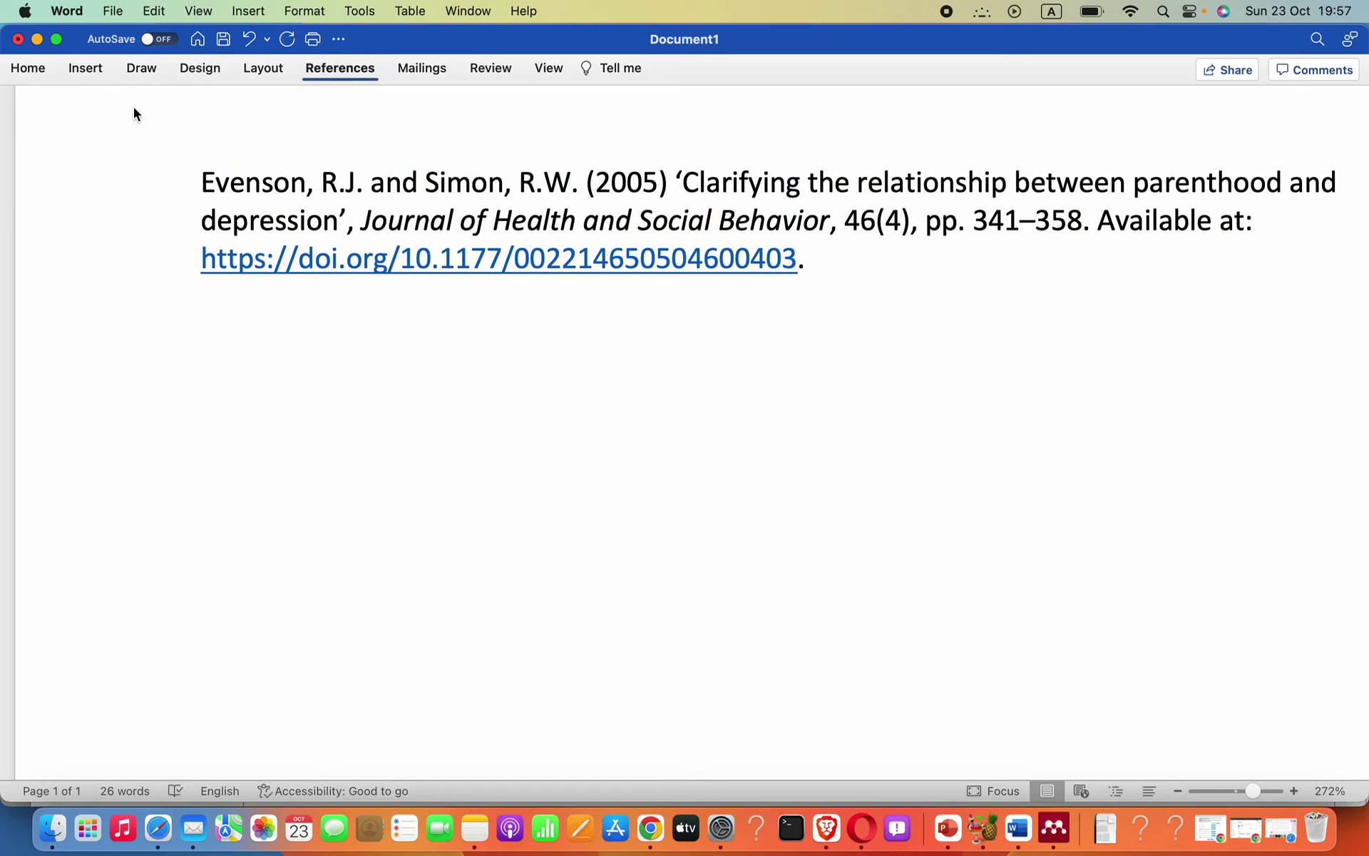
Insert the Mendeley citation (Evenson and Simon, 2005) found by searching 'even', then add an empty line.
left_click(89, 68)
left_click(346, 71)
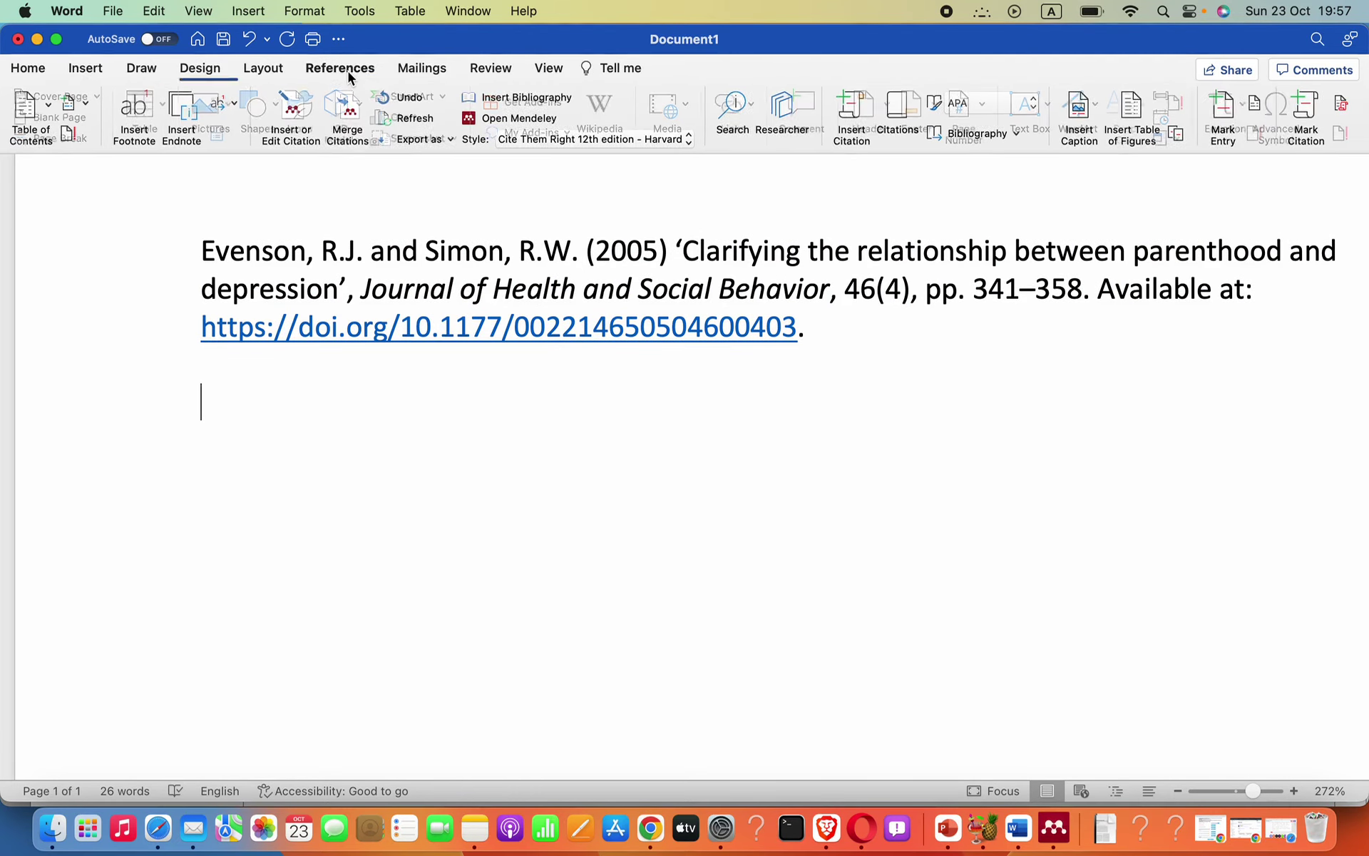
left_click(301, 114)
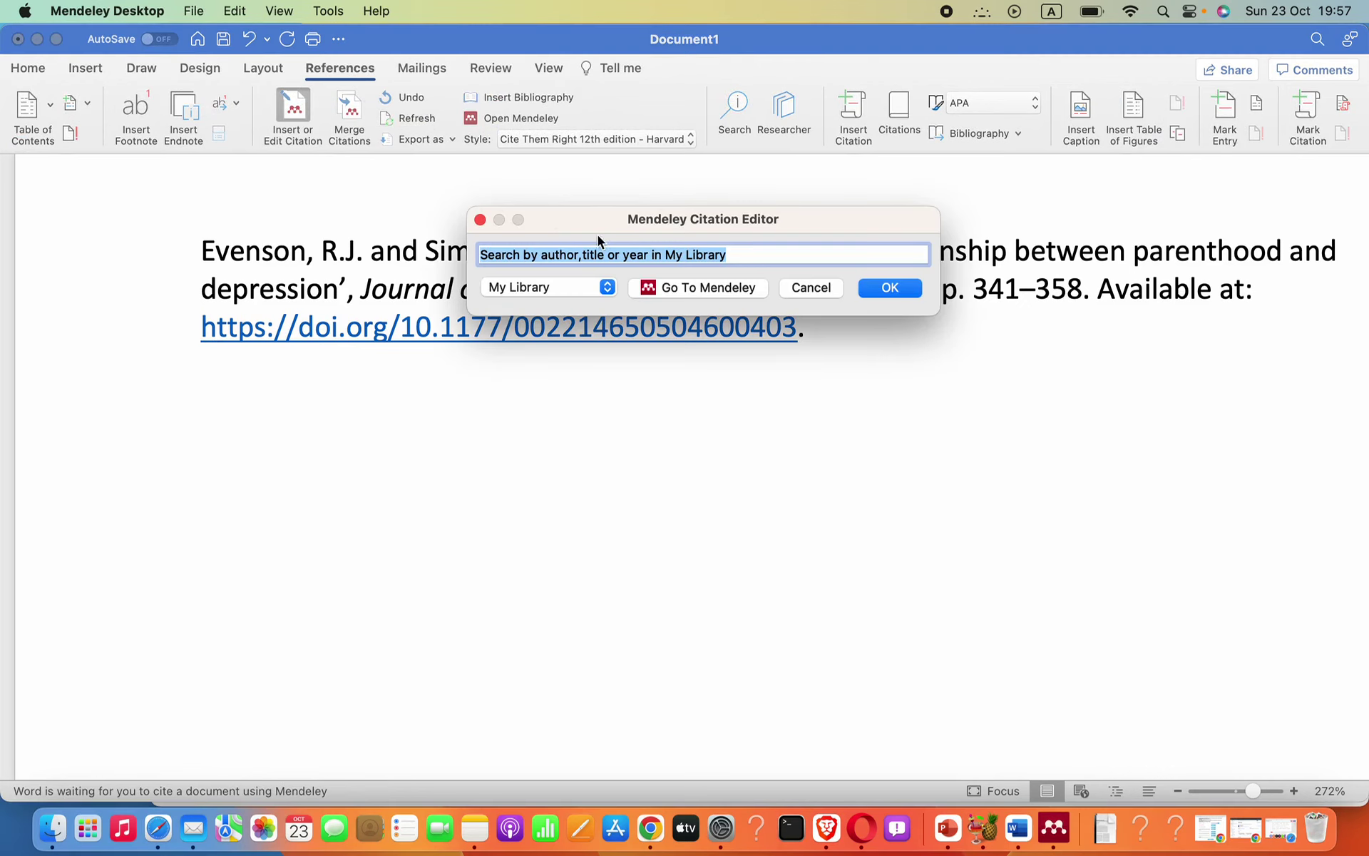
left_click_drag(543, 214, 600, 326)
type("eve")
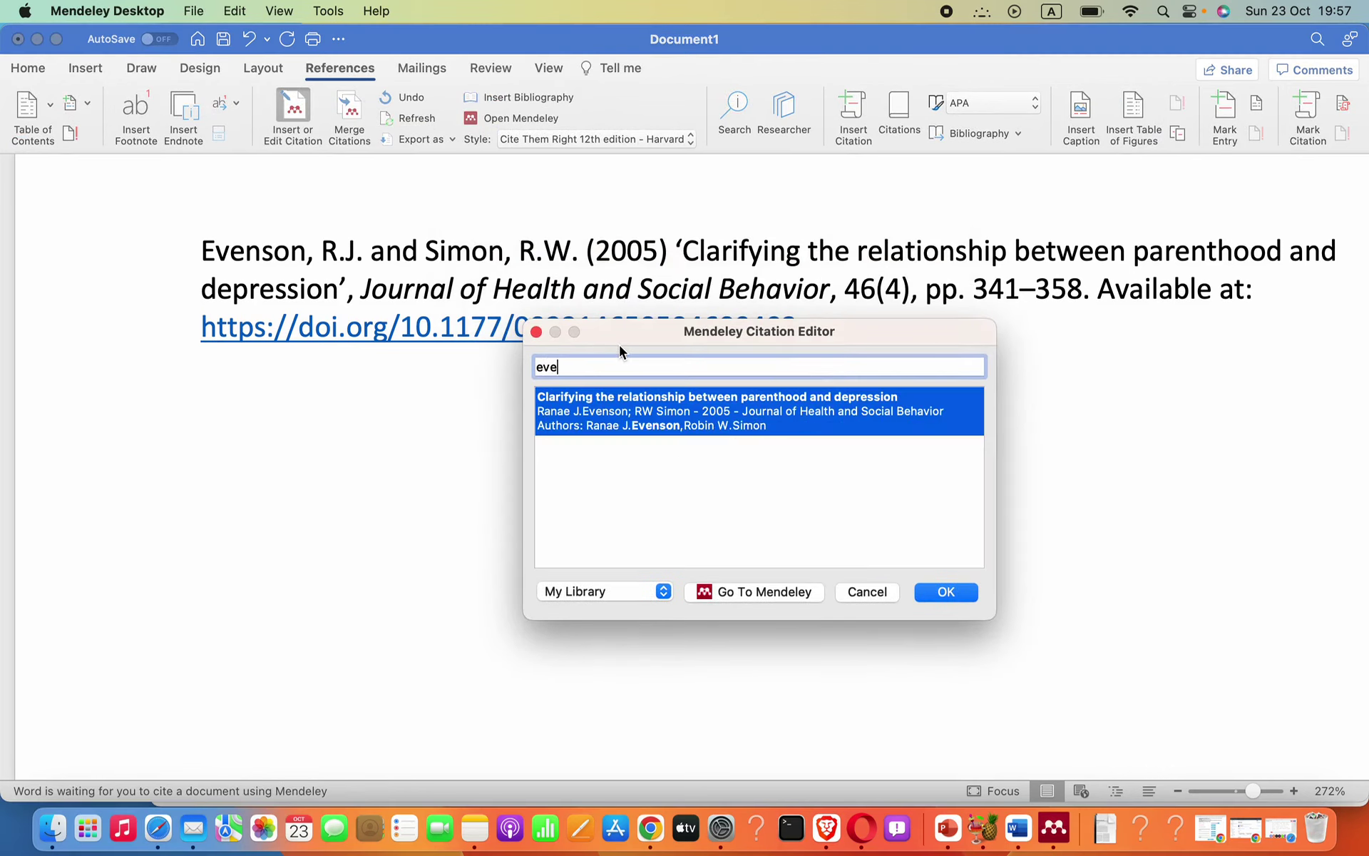
type("n")
left_click(956, 590)
key("Return")
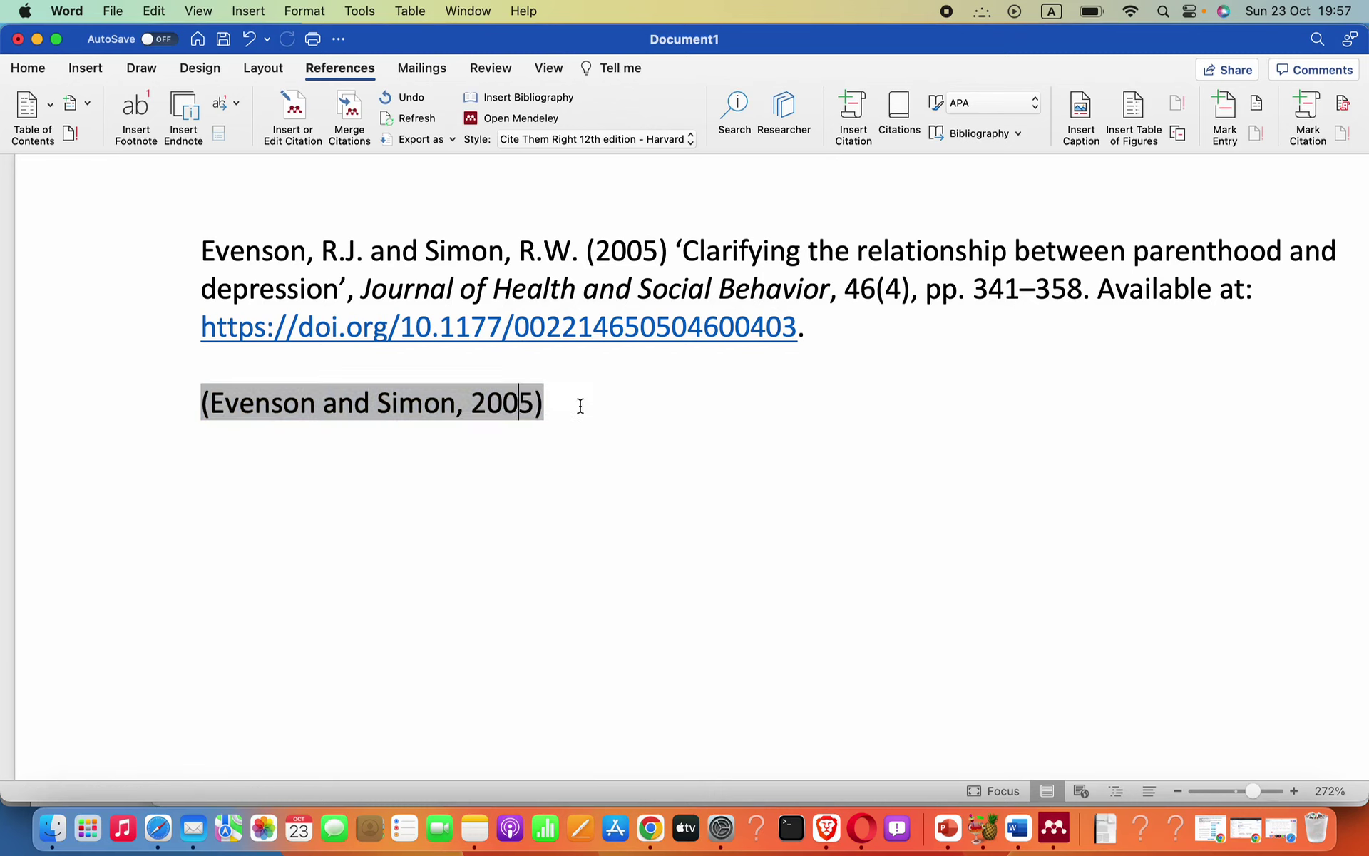
triple_click(580, 405)
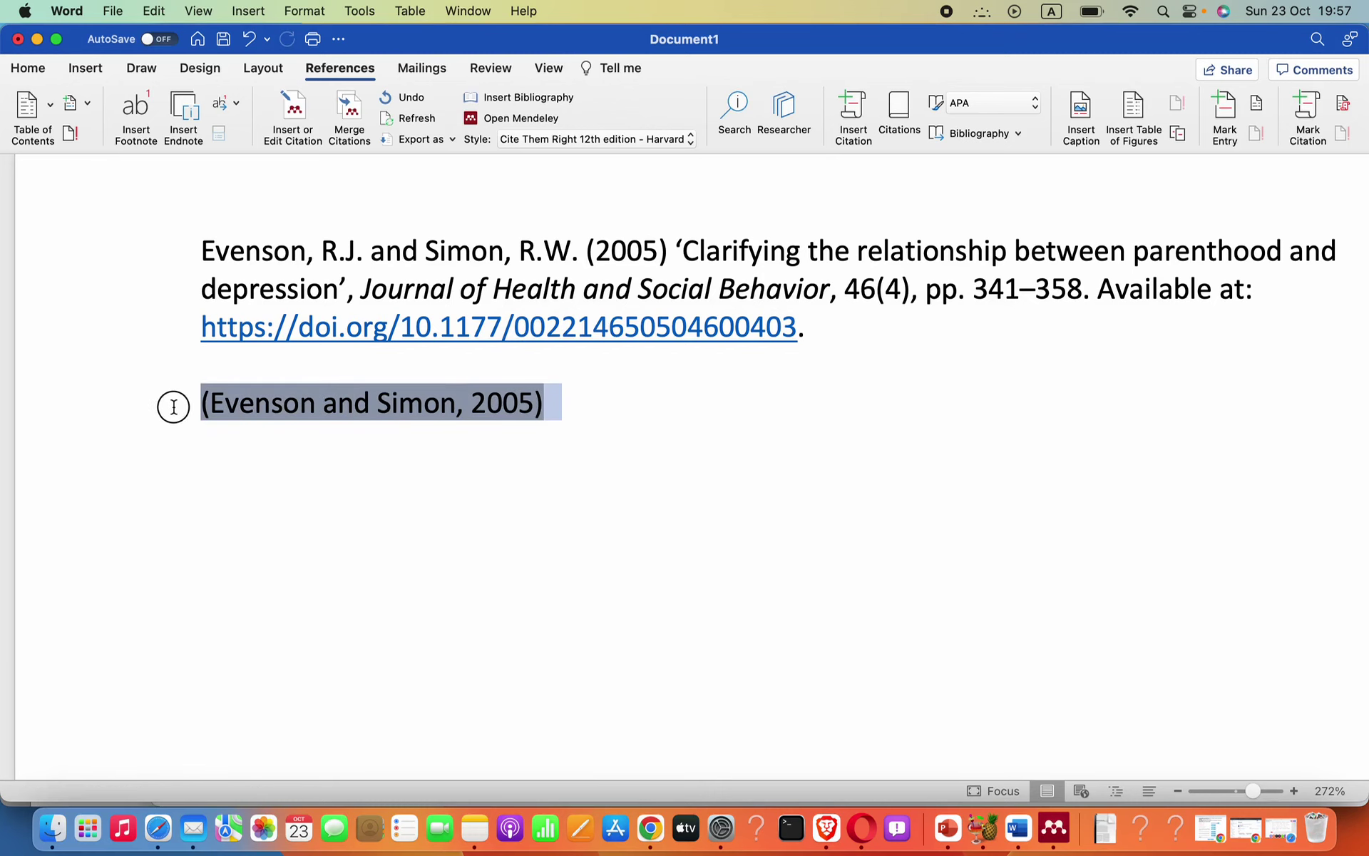
left_click(547, 444)
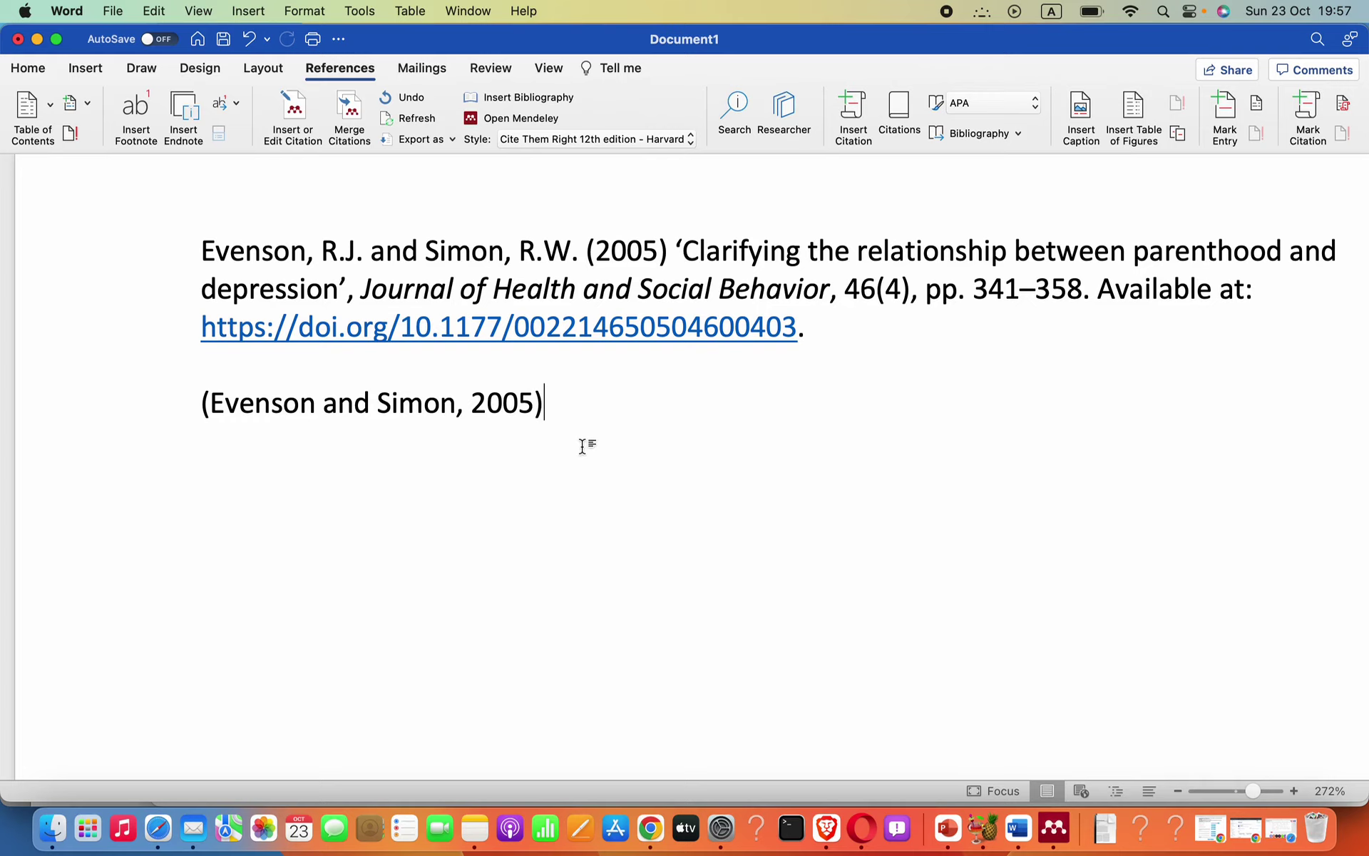
key("Return")
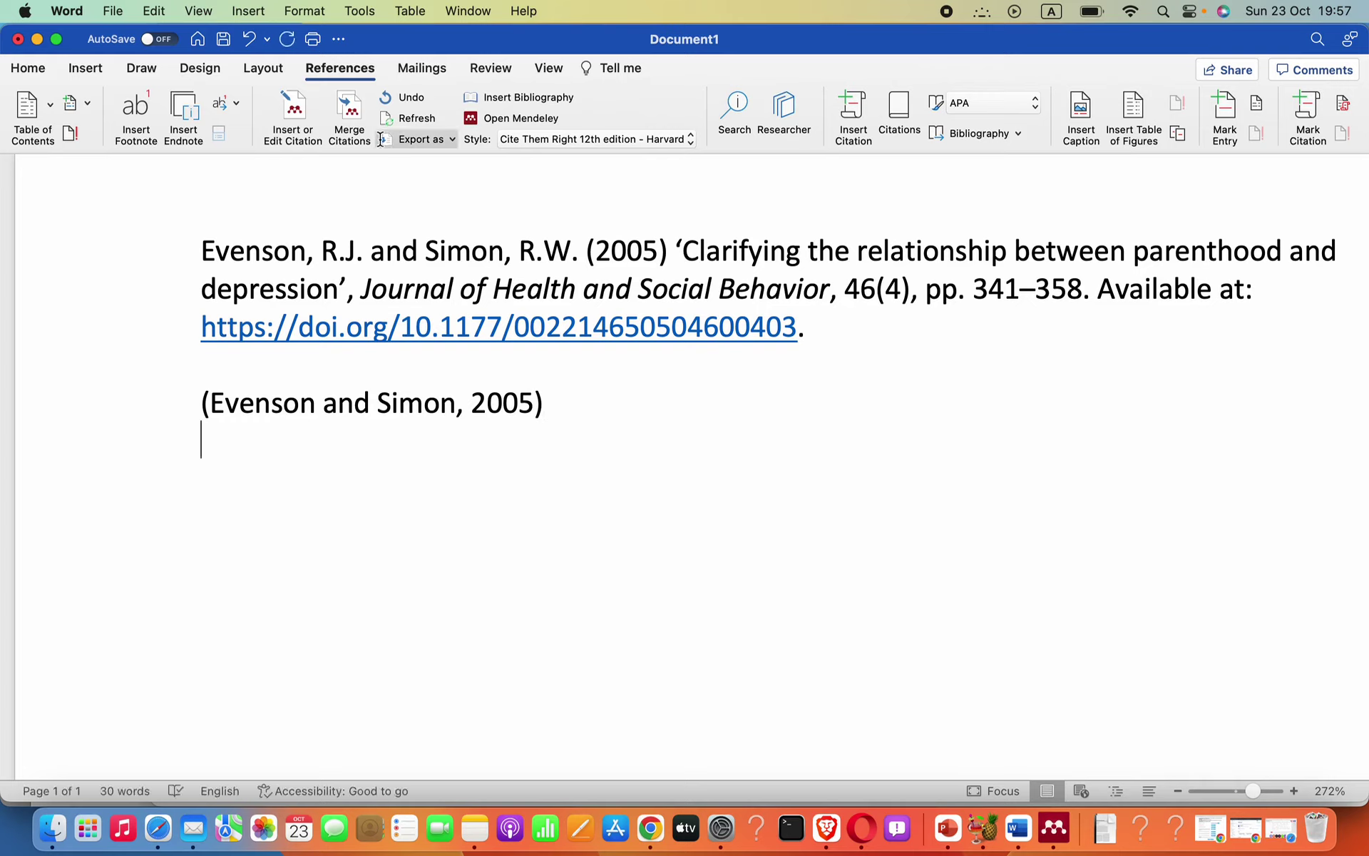